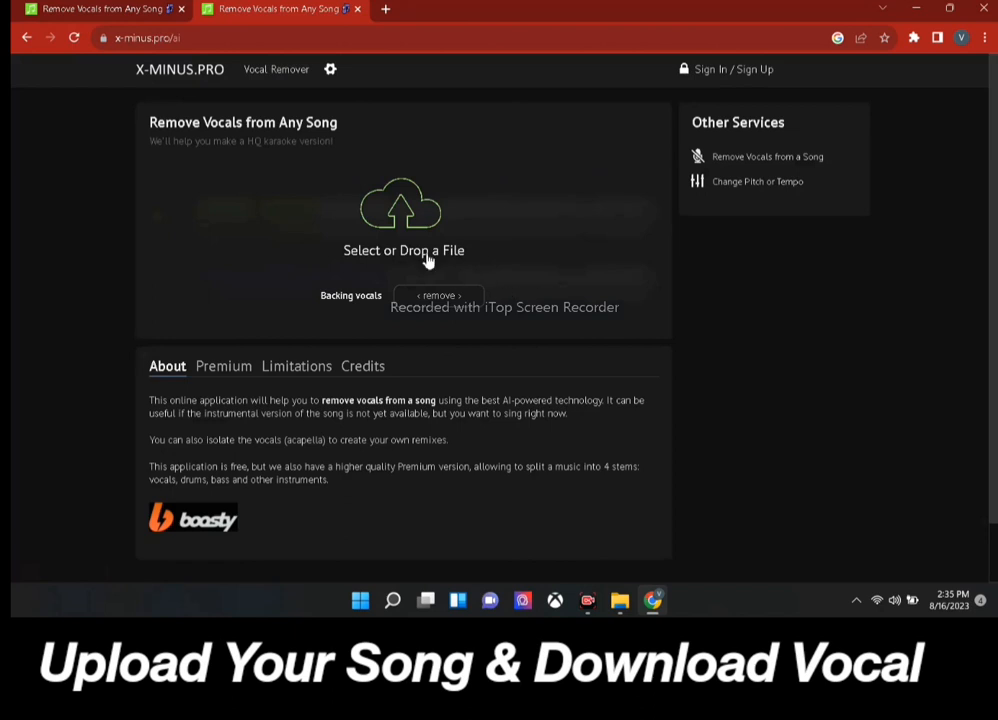
Open the file picker on X-Minus.Pro's vocal remover to choose a song to split.
left_click(420, 210)
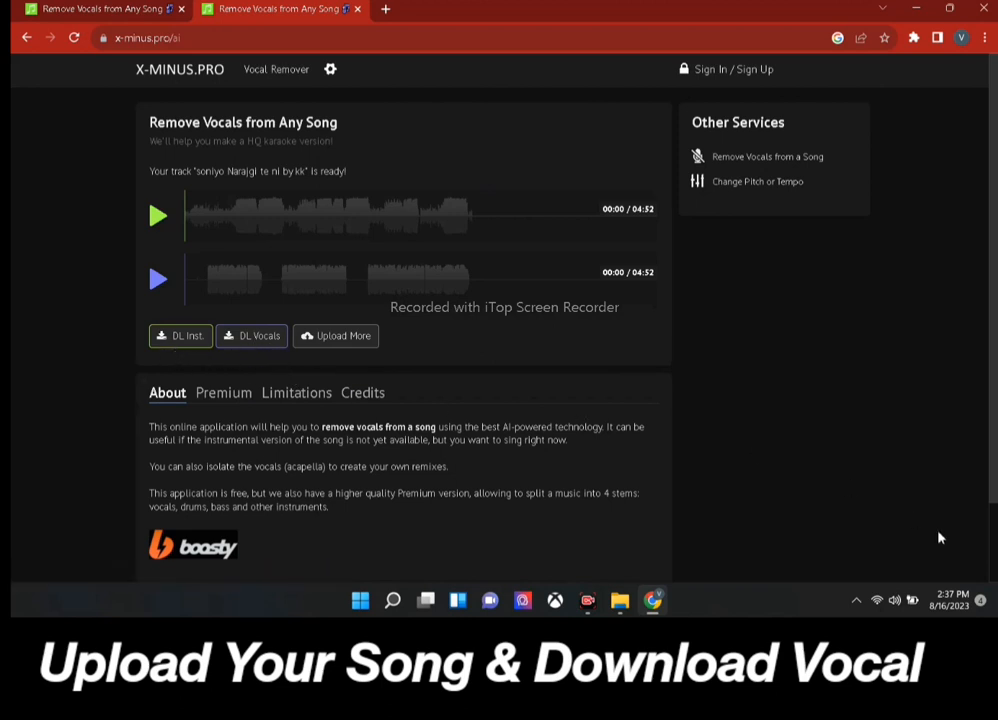
Check the save options for the 'DL Vocals' download link, then dismiss the menu.
right_click(270, 343)
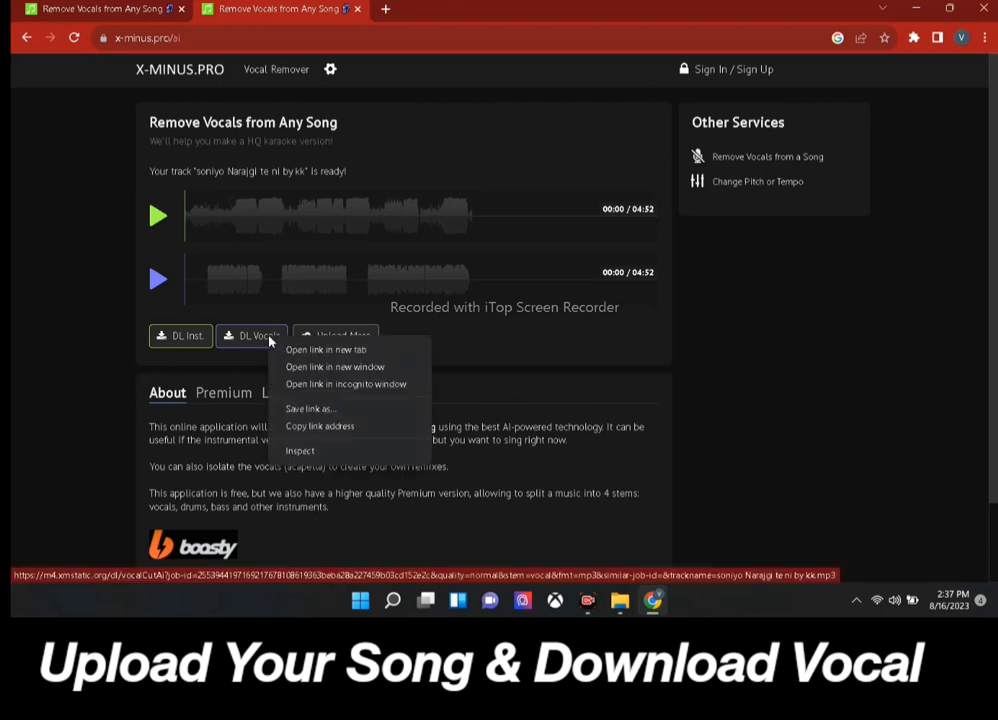
left_click(539, 339)
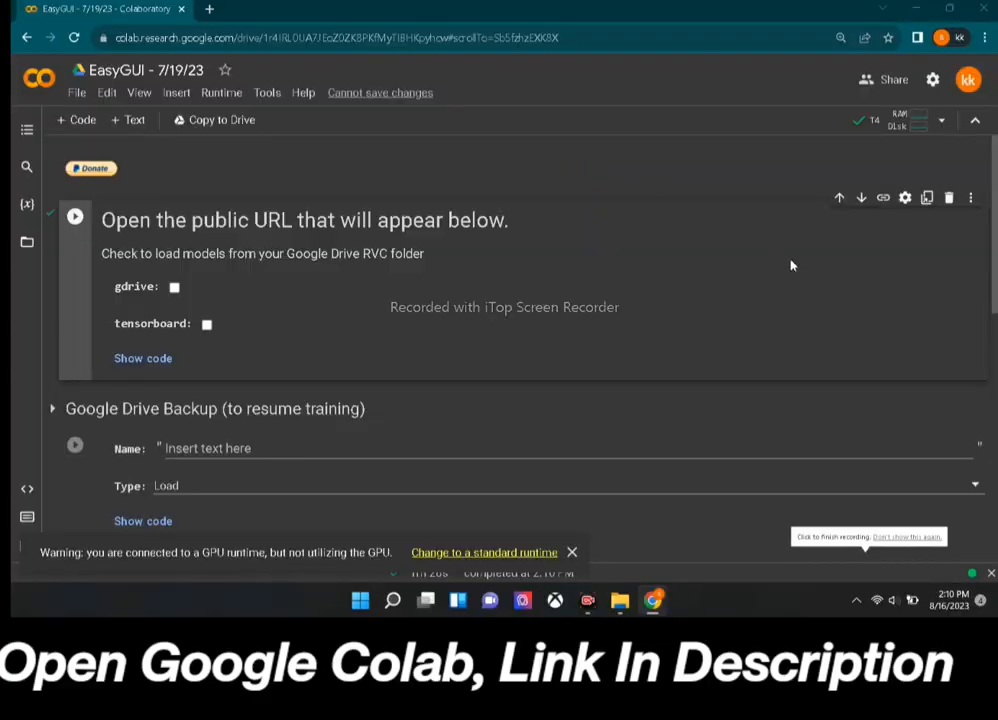
Run the EasyGUI Colab cell and open its gradio.live public link in a new tab.
left_click(73, 224)
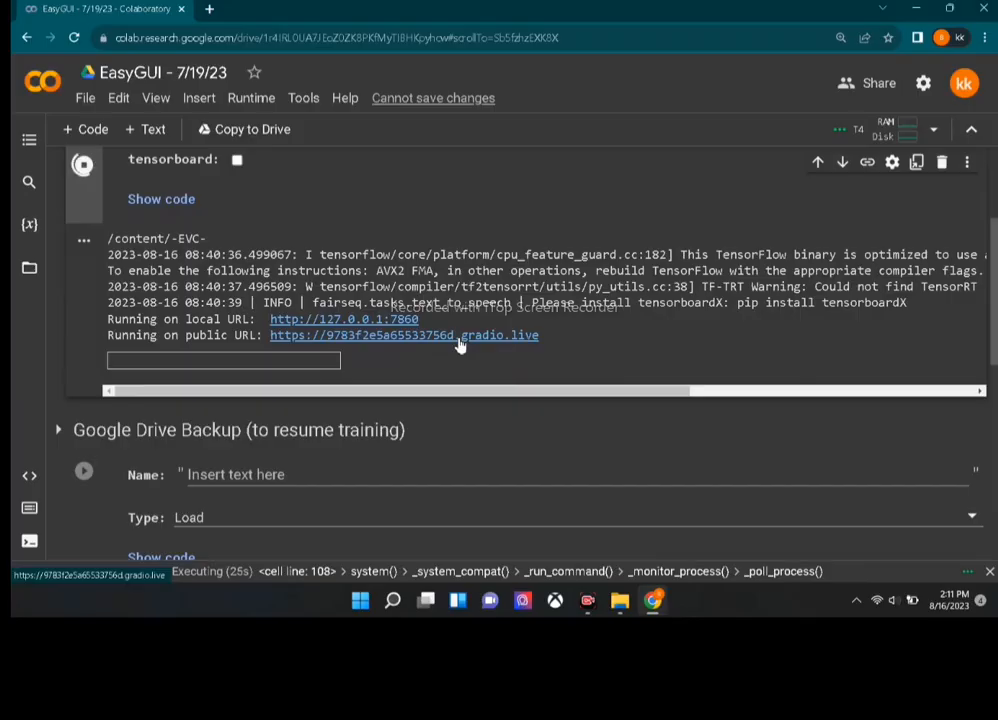
left_click(459, 344)
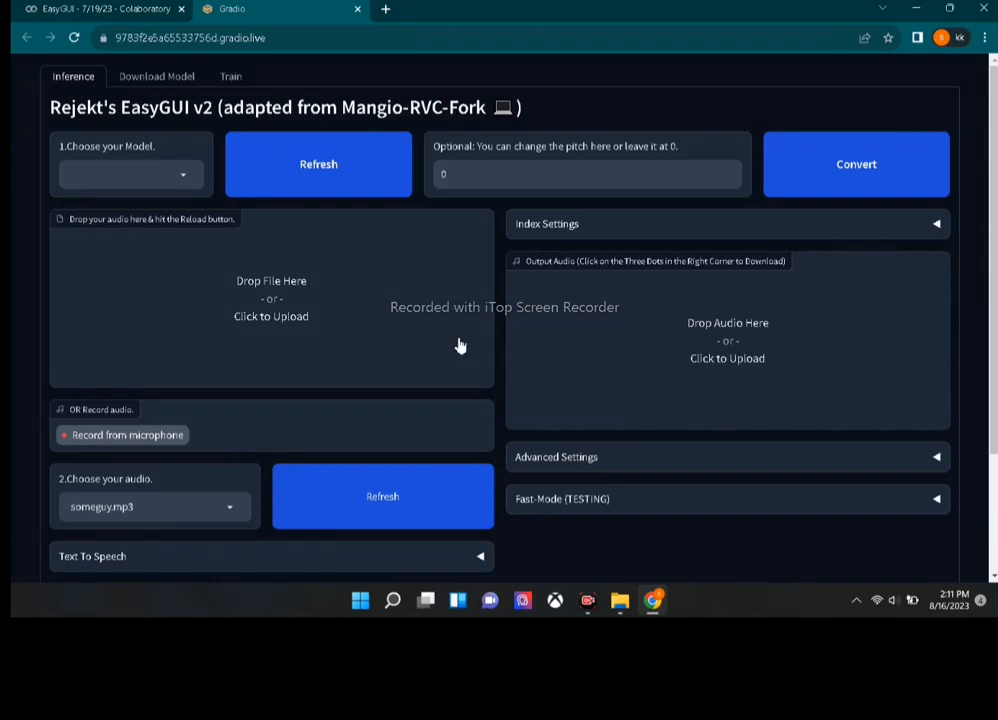
On the Train tab, replace the default voice name with sonunigam.
left_click(130, 84)
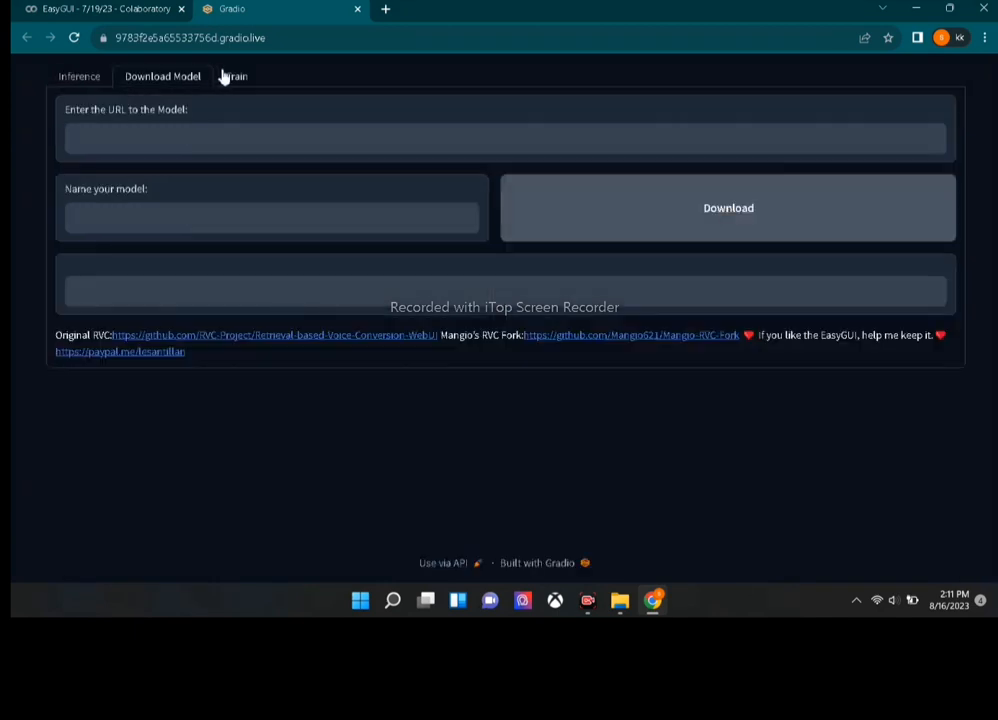
left_click(231, 77)
left_click(87, 79)
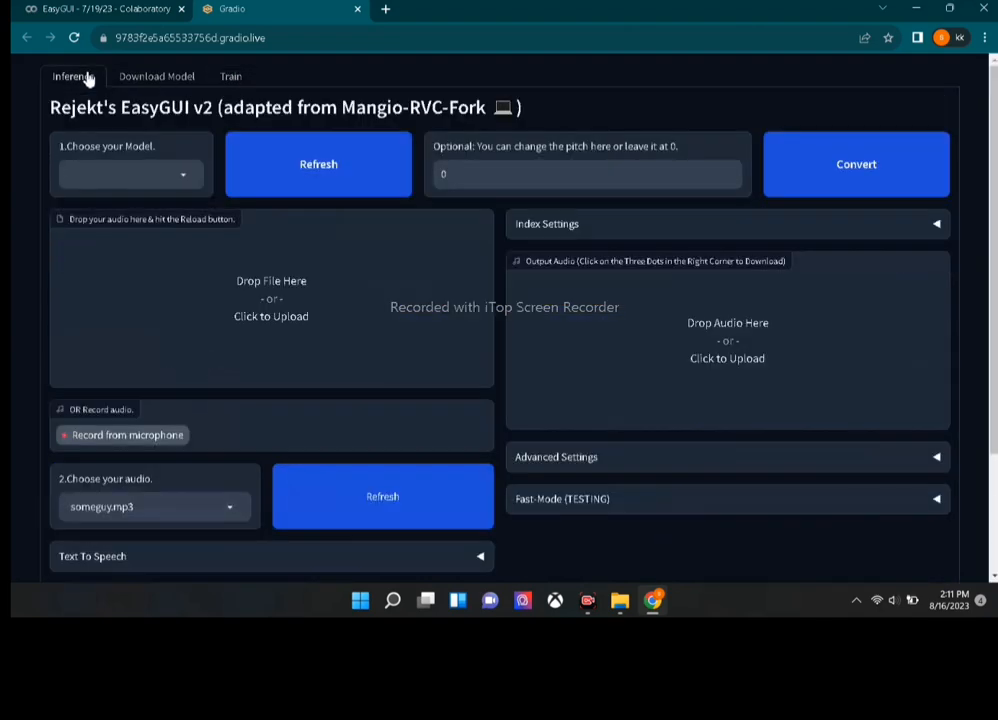
left_click(230, 80)
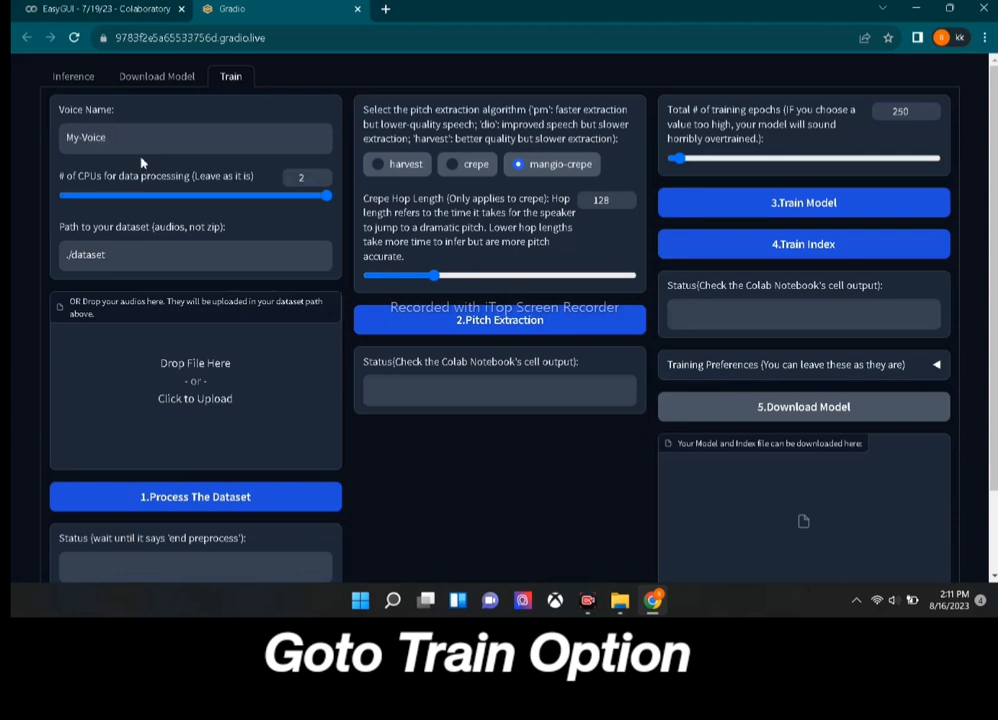
key("BackSpace")
key("BackSpace")
key("BackSpace")
key("BackSpace")
key("BackSpace")
key("BackSpace")
key("BackSpace")
type("so")
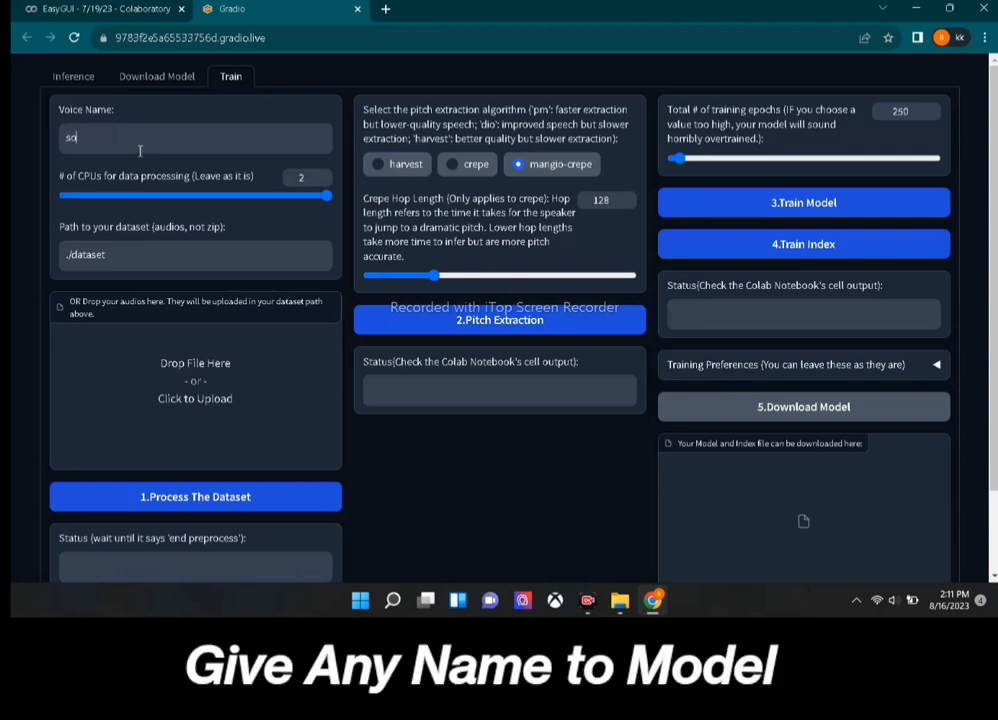
type("nuniya")
type("igam")
Upload the vocal clips so11, so14, so15 and so17 .mp3 into ./dataset.
left_click(201, 410)
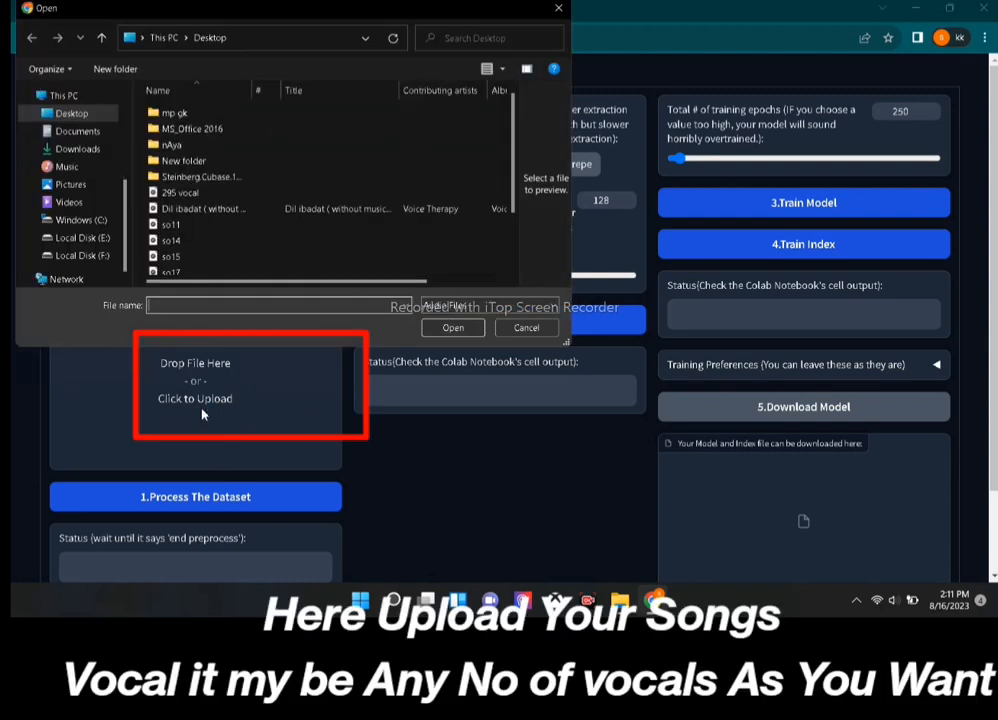
left_click(172, 228)
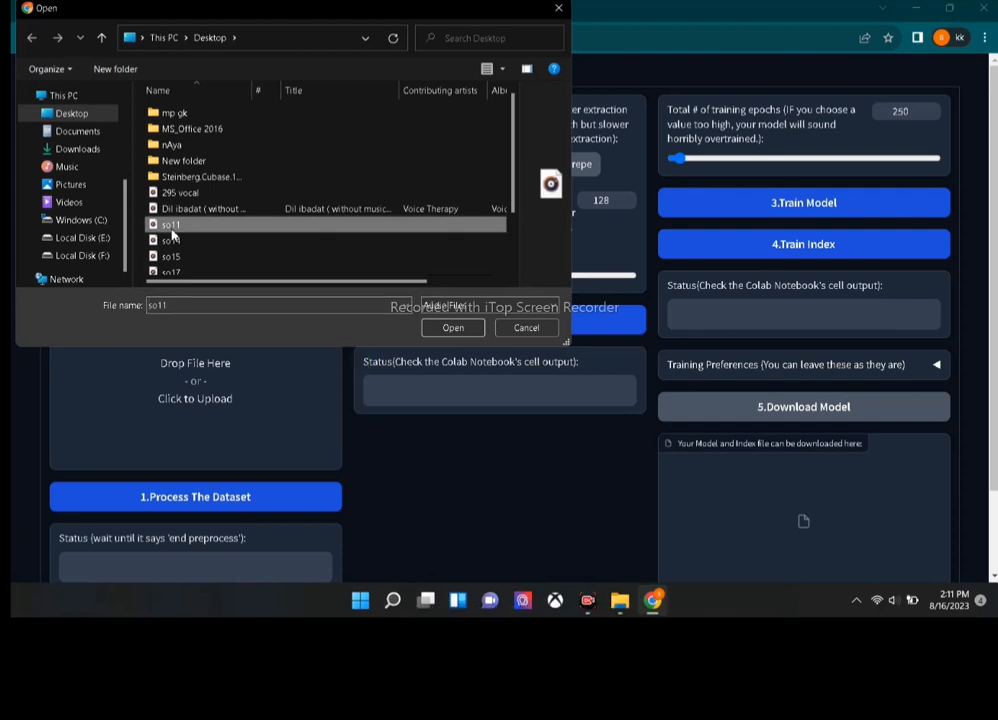
left_click(172, 238, "ctrl")
left_click(172, 256, "ctrl")
left_click(172, 270, "ctrl")
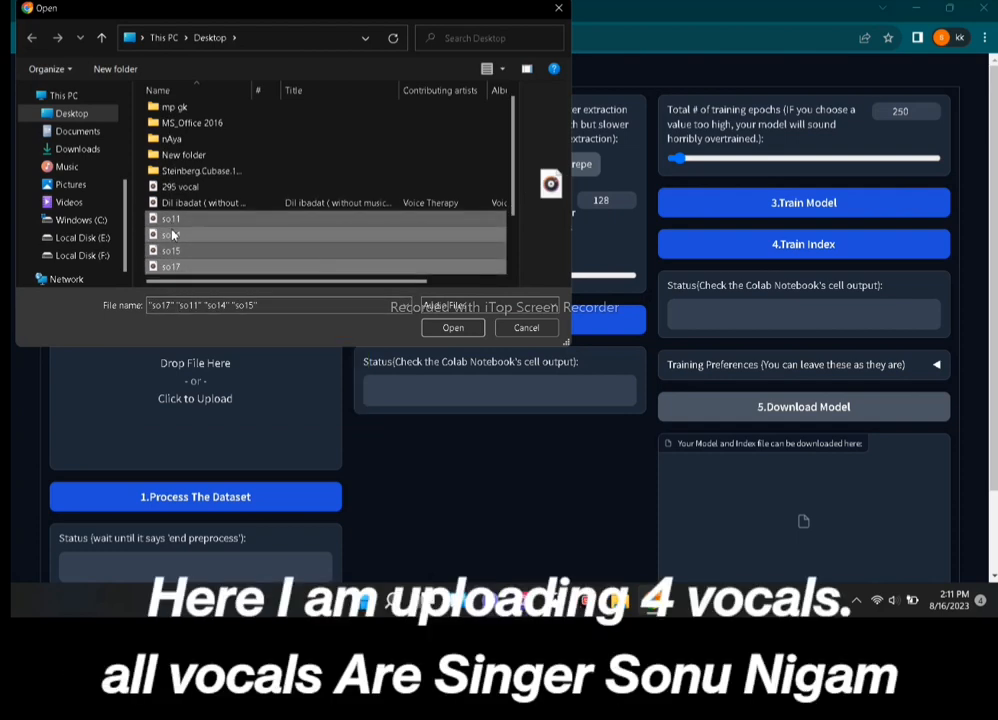
left_click(452, 328)
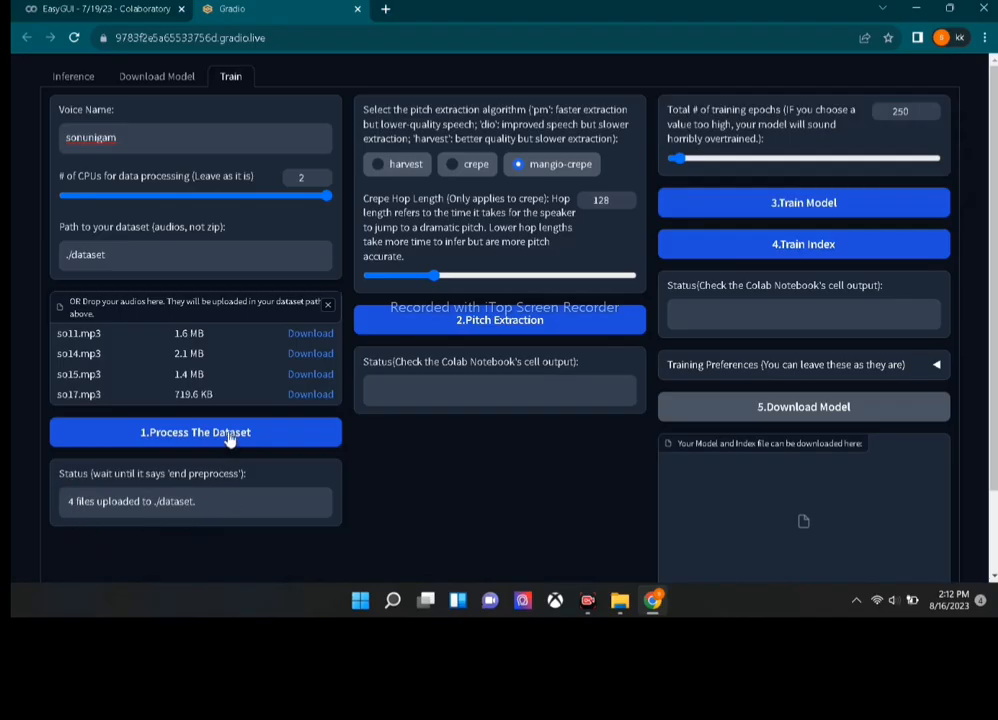
Run '1.Process The Dataset' and wait until the status reads 'end preprocess'.
left_click(266, 444)
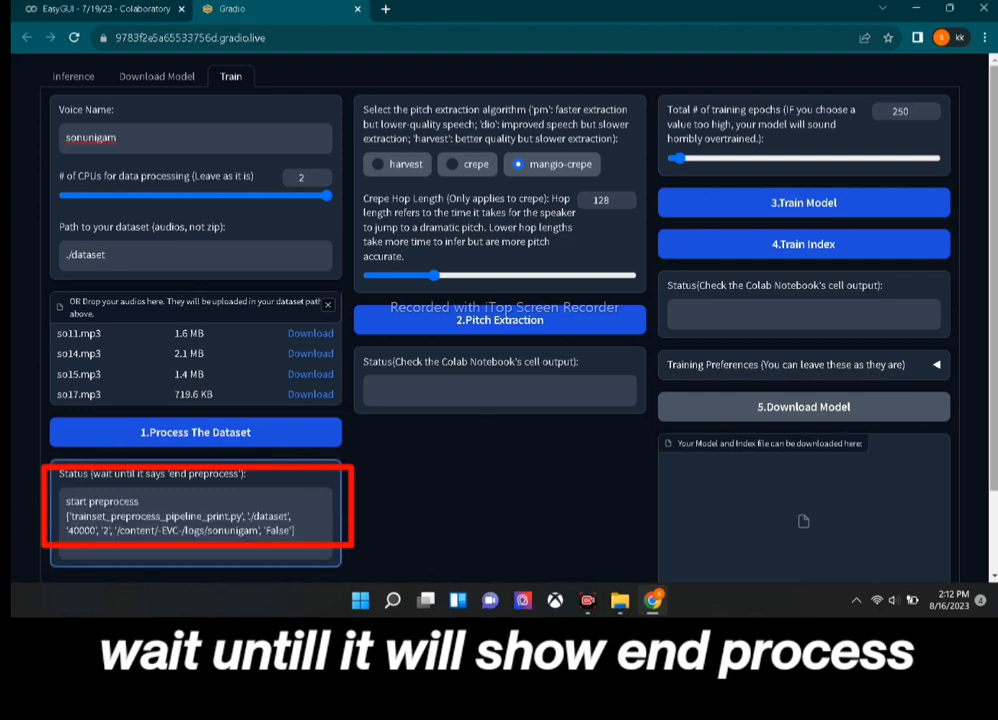
scroll(499, 320, "down", 1)
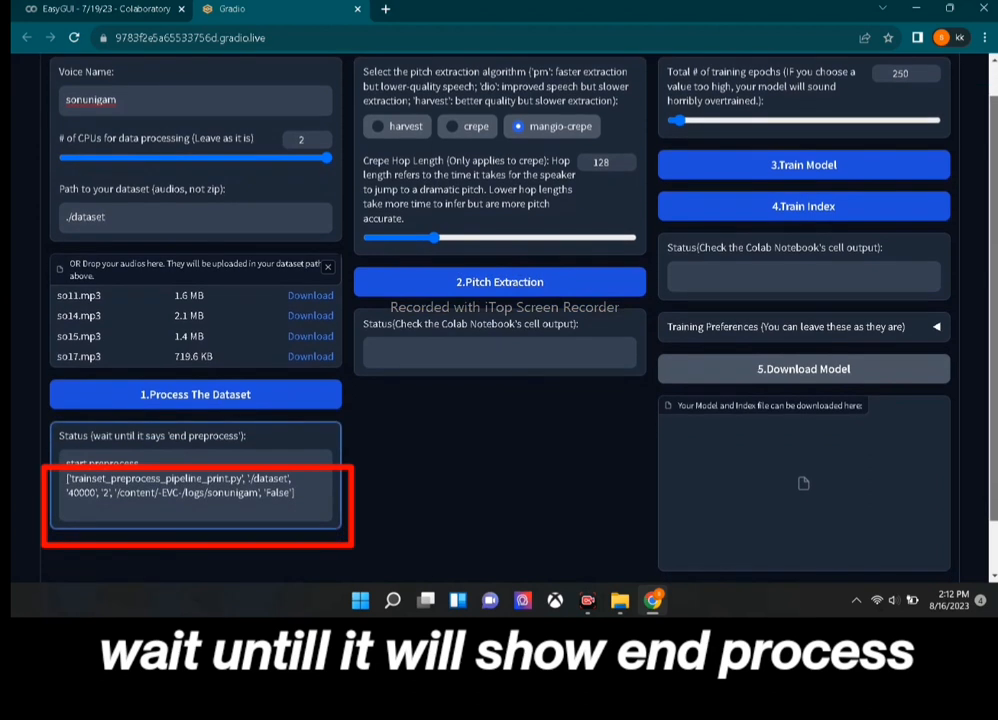
scroll(484, 491, "up", 1)
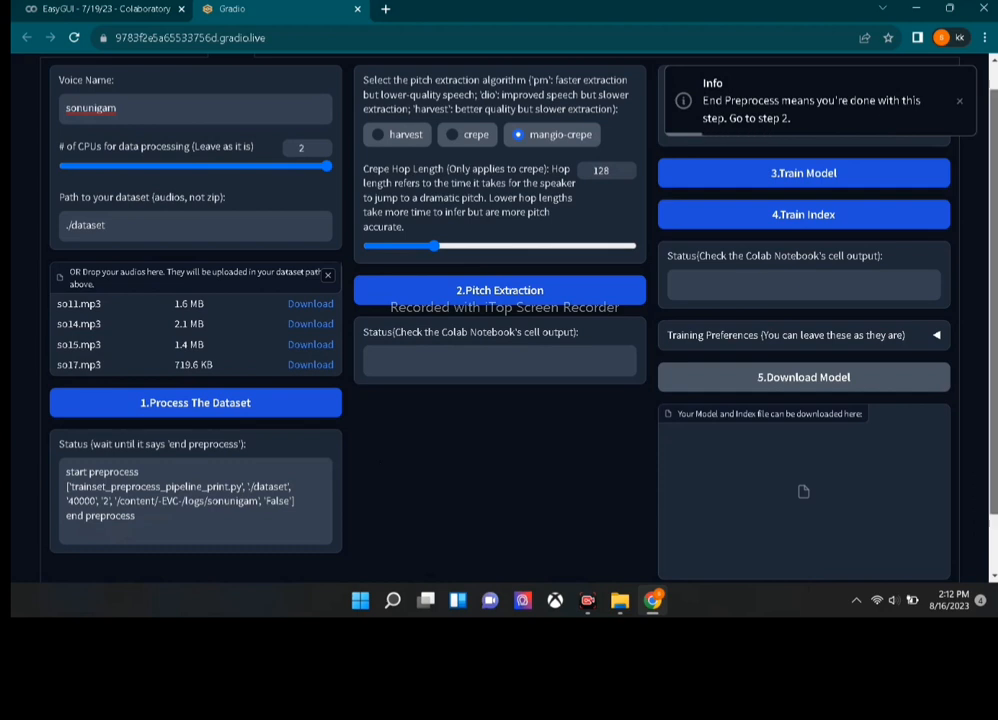
left_click_drag(994, 170, 994, 162)
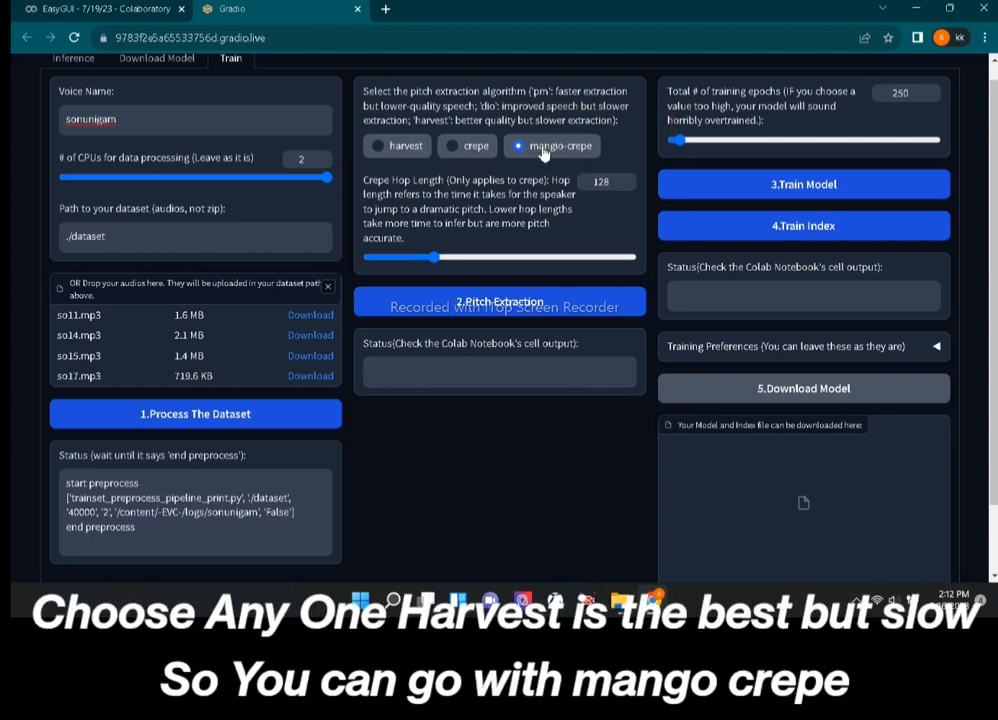
Run '2.Pitch Extraction' with mangio-crepe at hop length 128 on the 70 dataset clips.
left_click(507, 310)
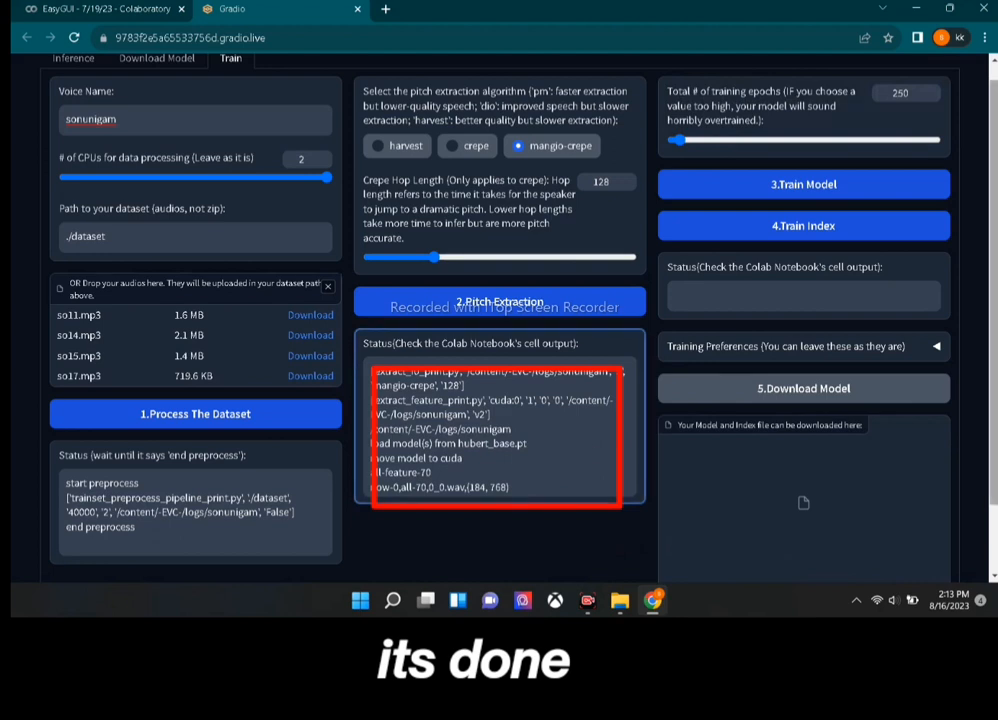
scroll(500, 320, "down", 1)
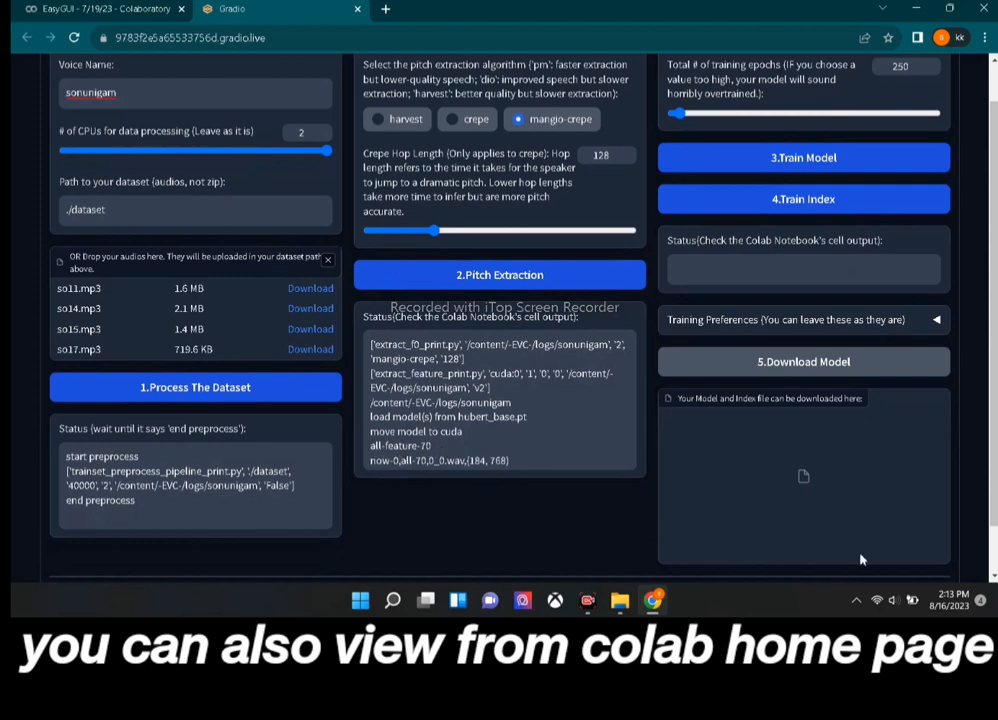
left_click(95, 12)
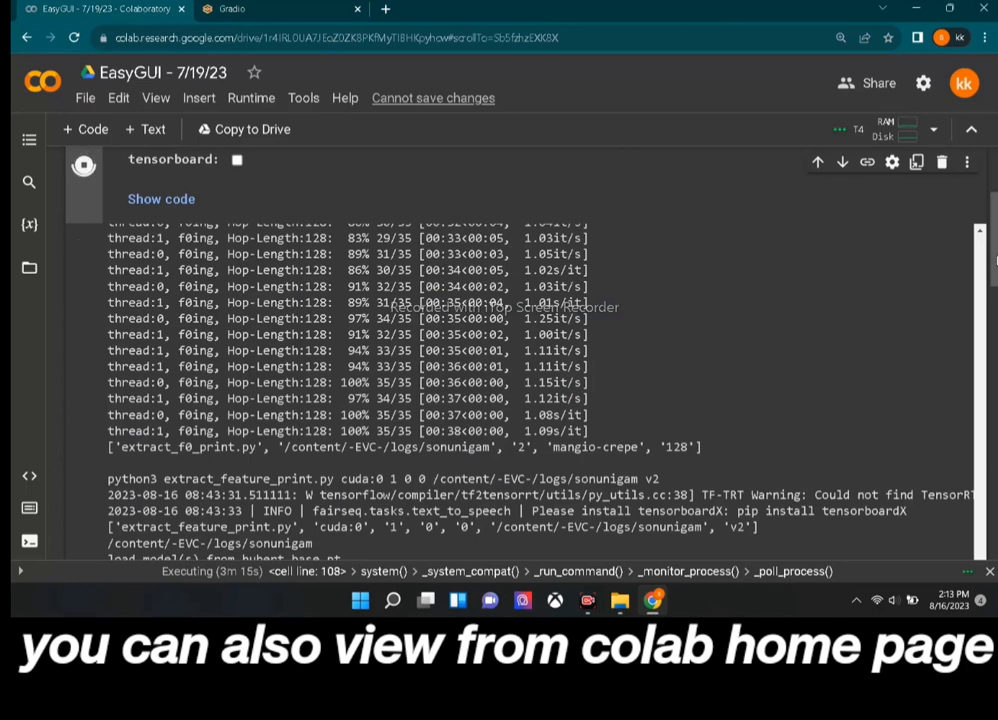
scroll(734, 185, "down", 3)
scroll(928, 412, "down", 3)
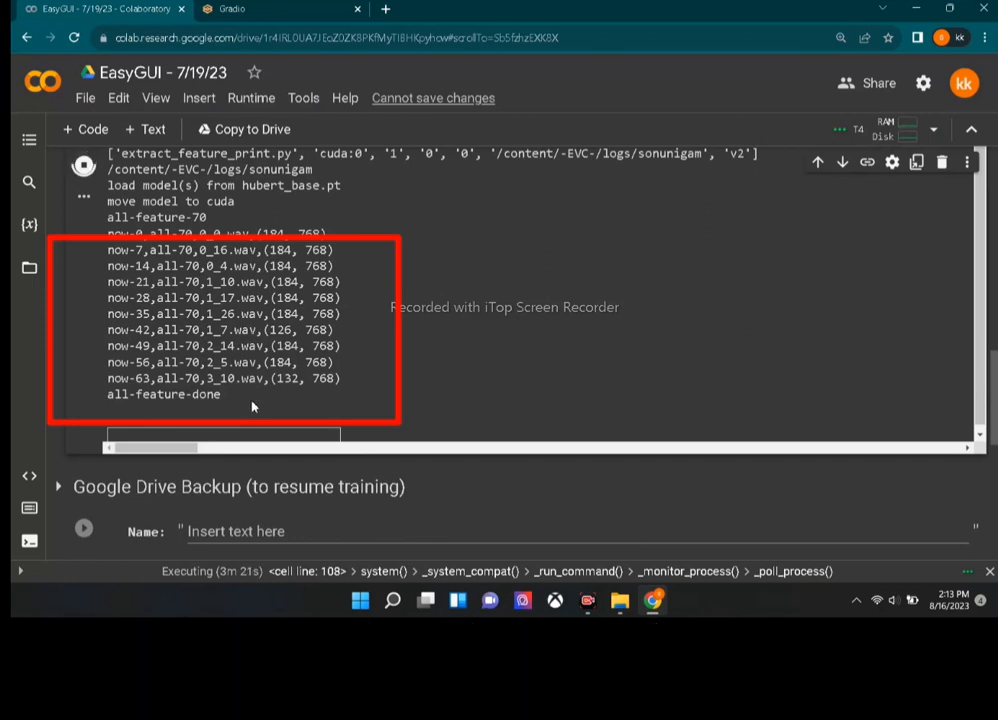
left_click(275, 7)
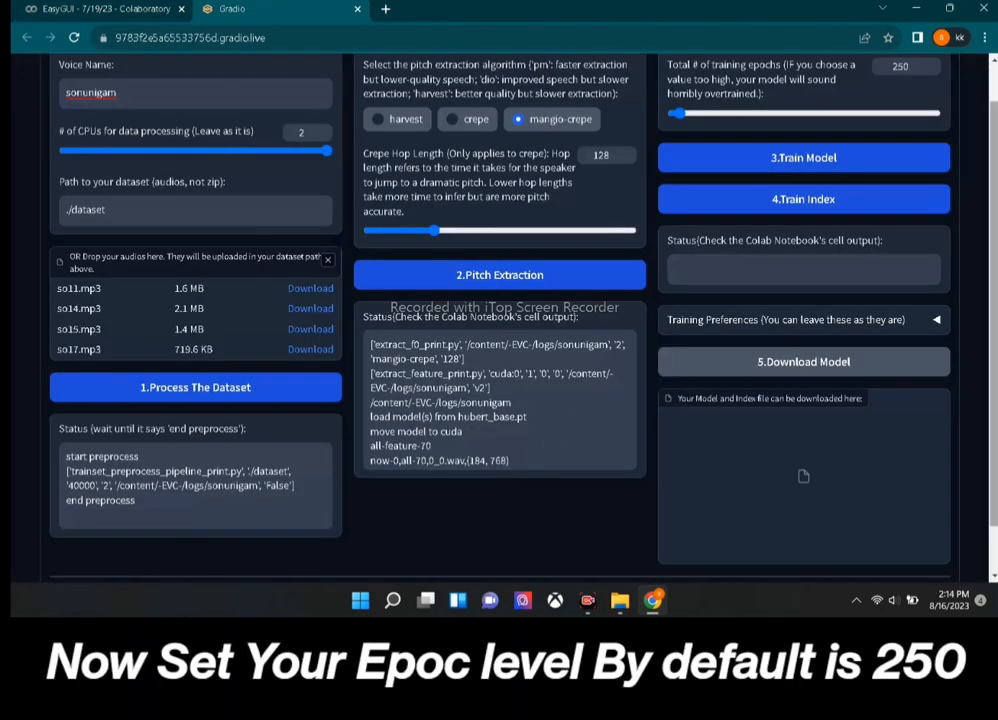
Train the sonunigam model for 20 epochs until the final checkpoint is saved.
scroll(921, 316, "up", 1)
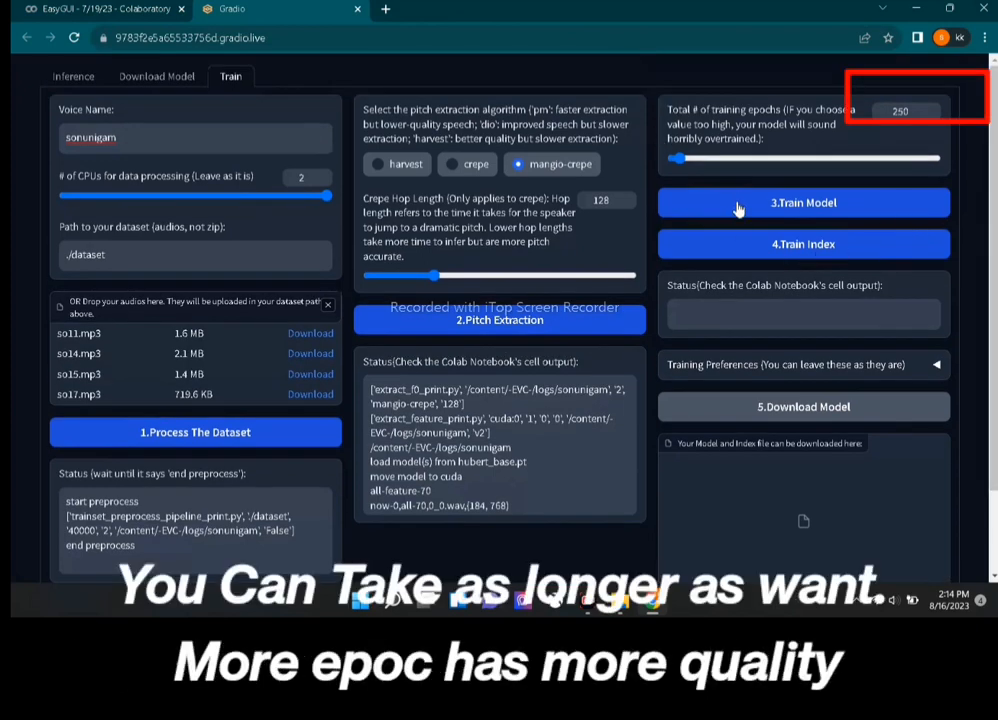
left_click(929, 111)
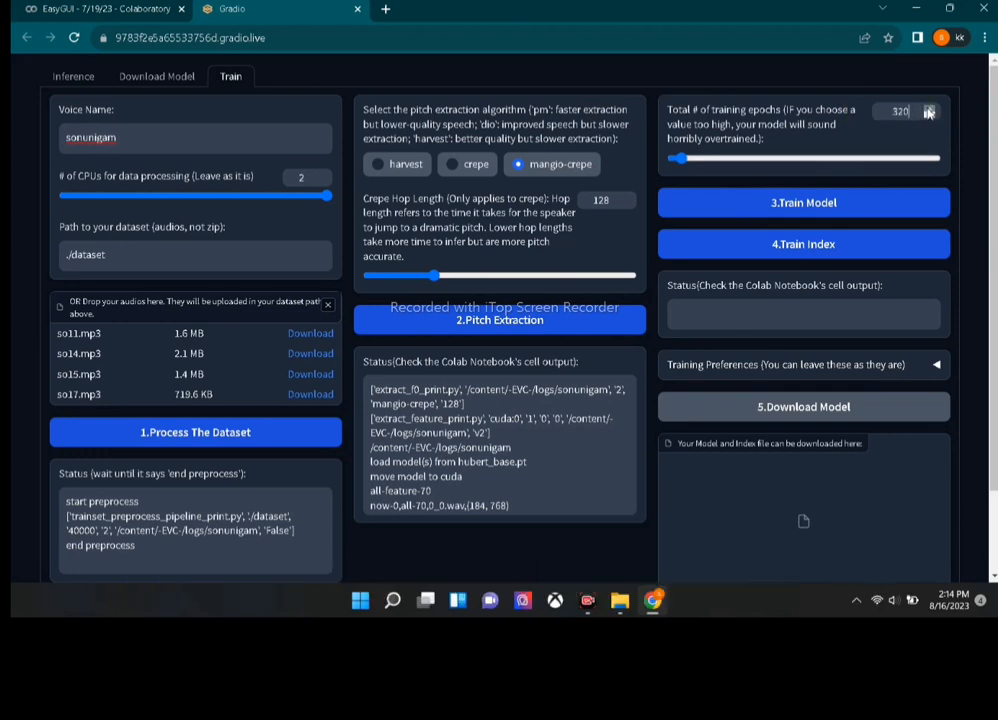
left_click(930, 117)
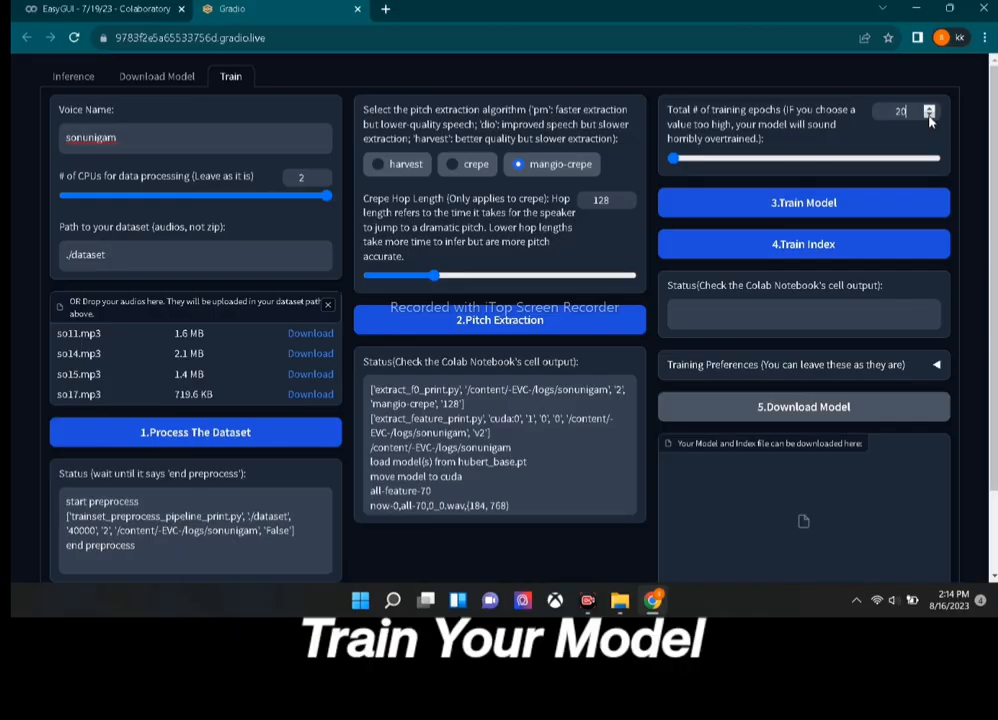
left_click(846, 204)
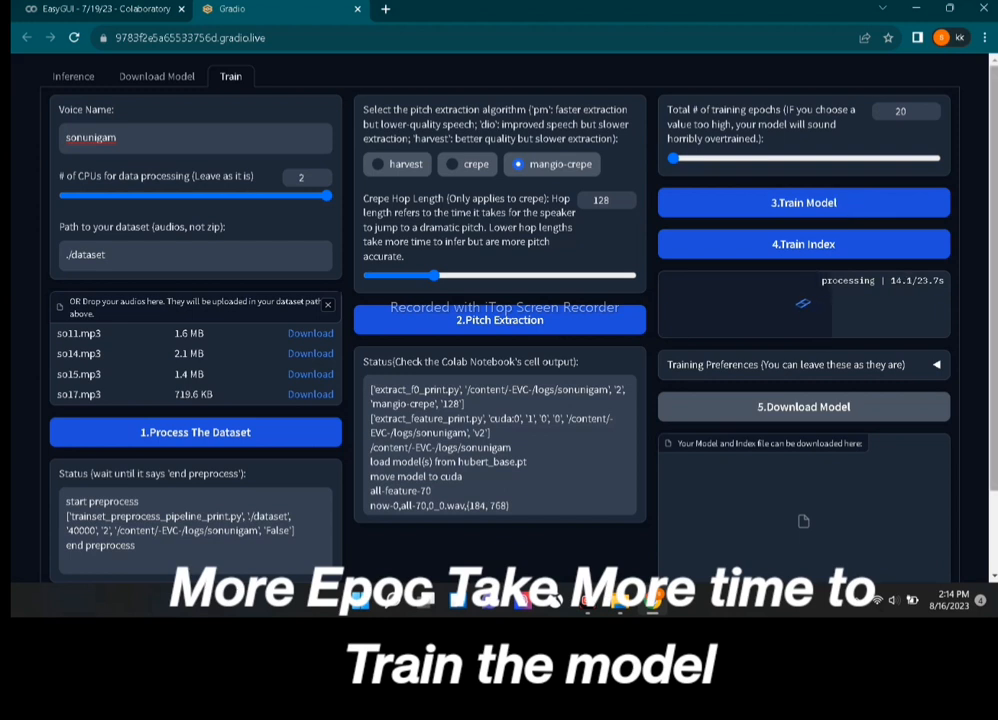
scroll(966, 354, "down", 1)
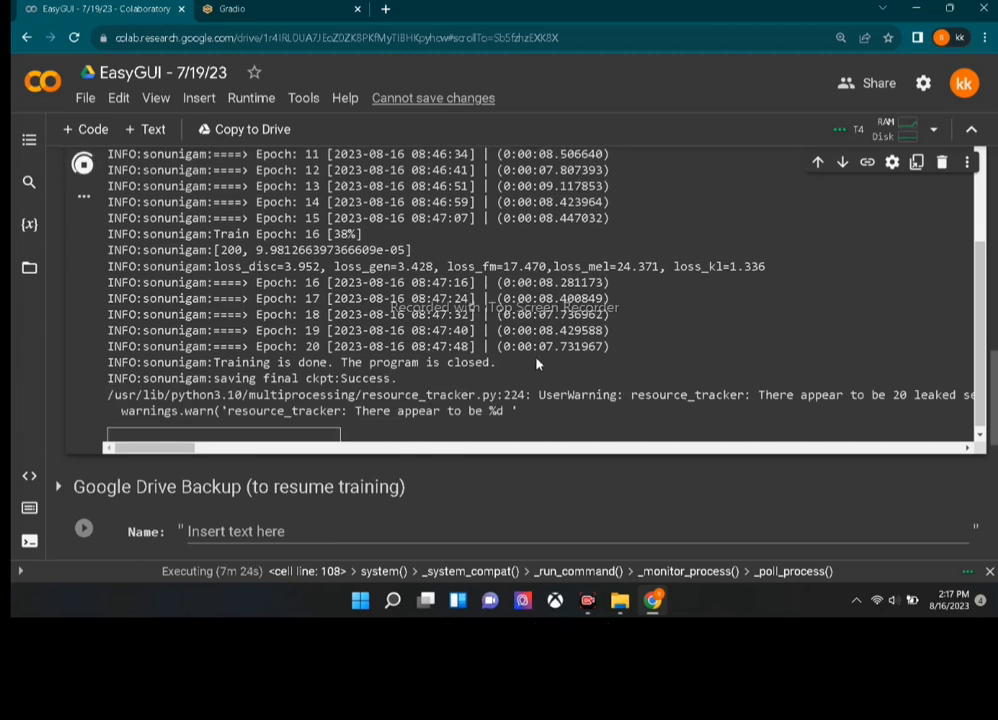
Train the sonunigam index file, then prepare sonunigam.pth and its index for download.
left_click(262, 7)
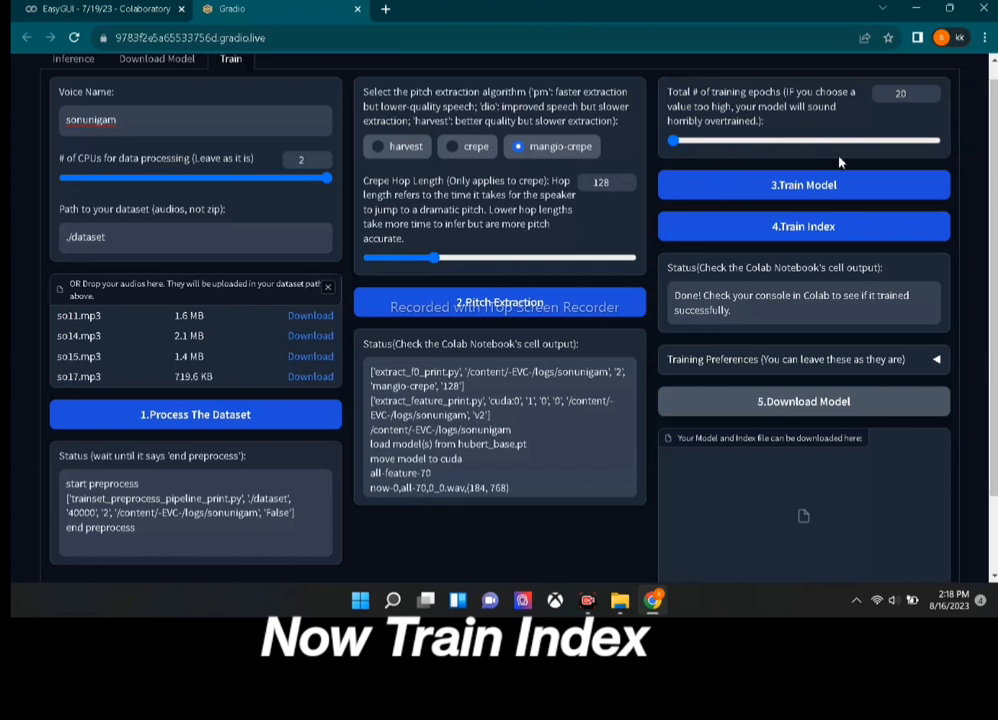
left_click(762, 230)
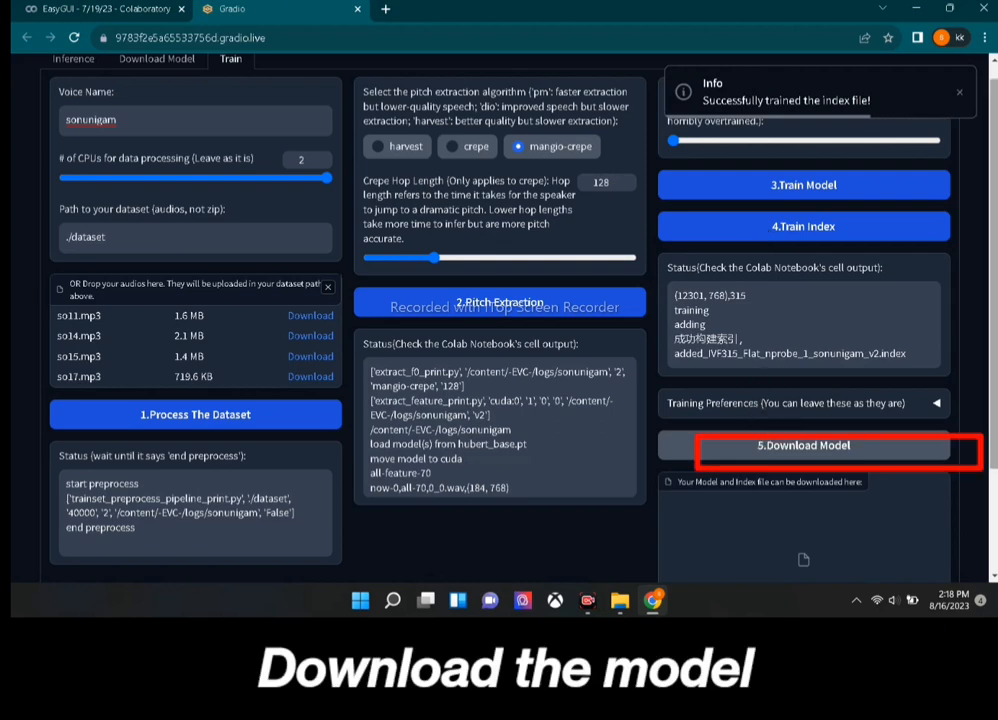
scroll(802, 475, "down", 1)
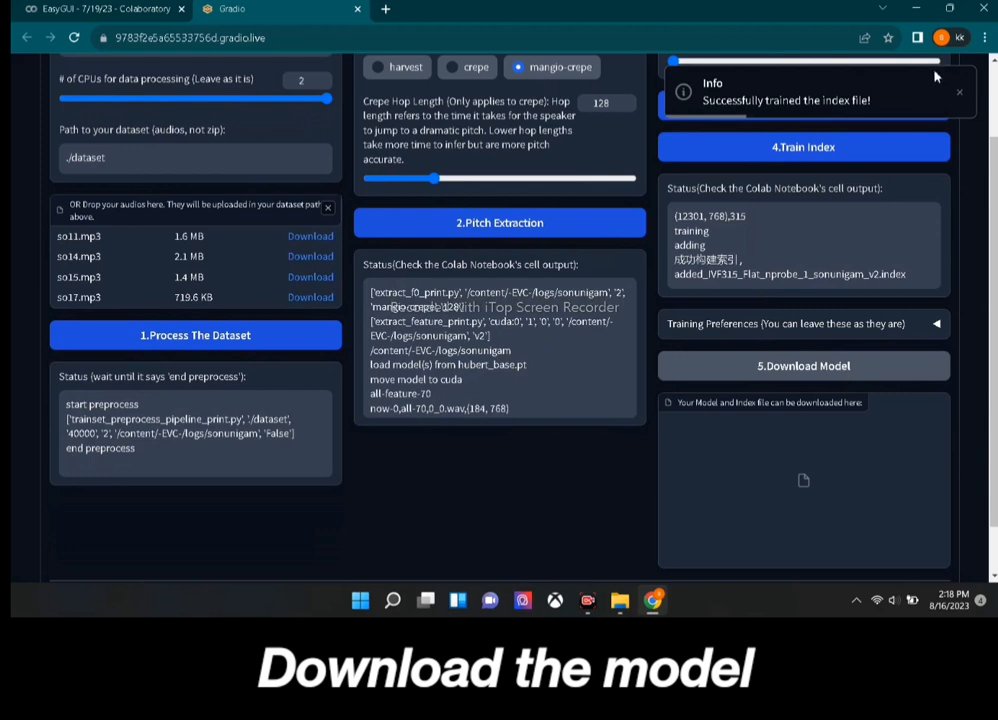
left_click(958, 100)
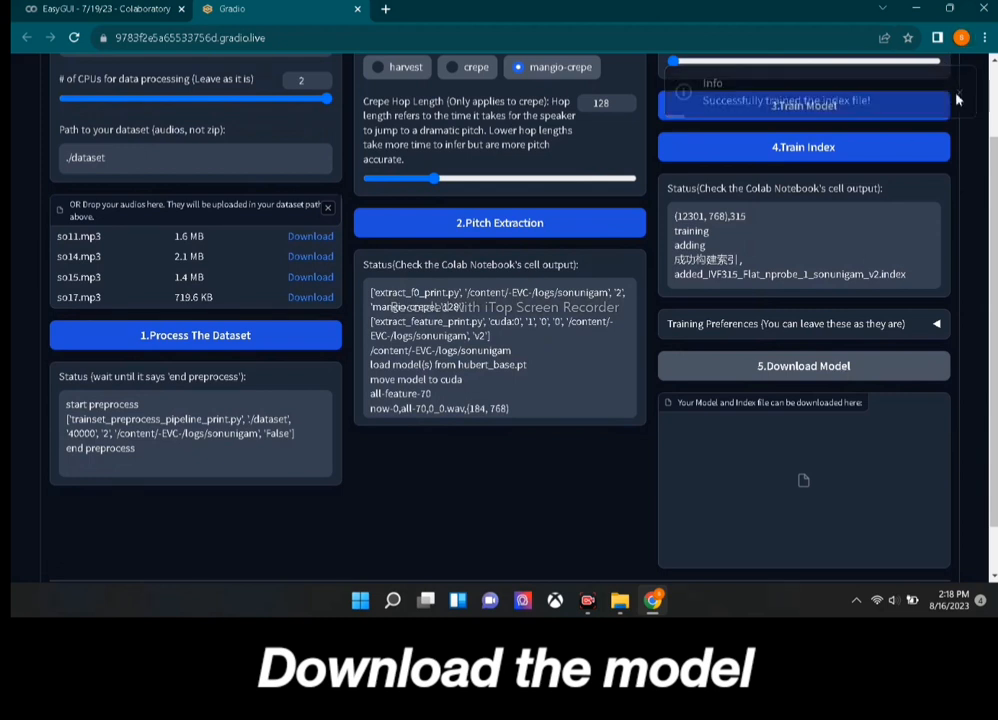
left_click(871, 370)
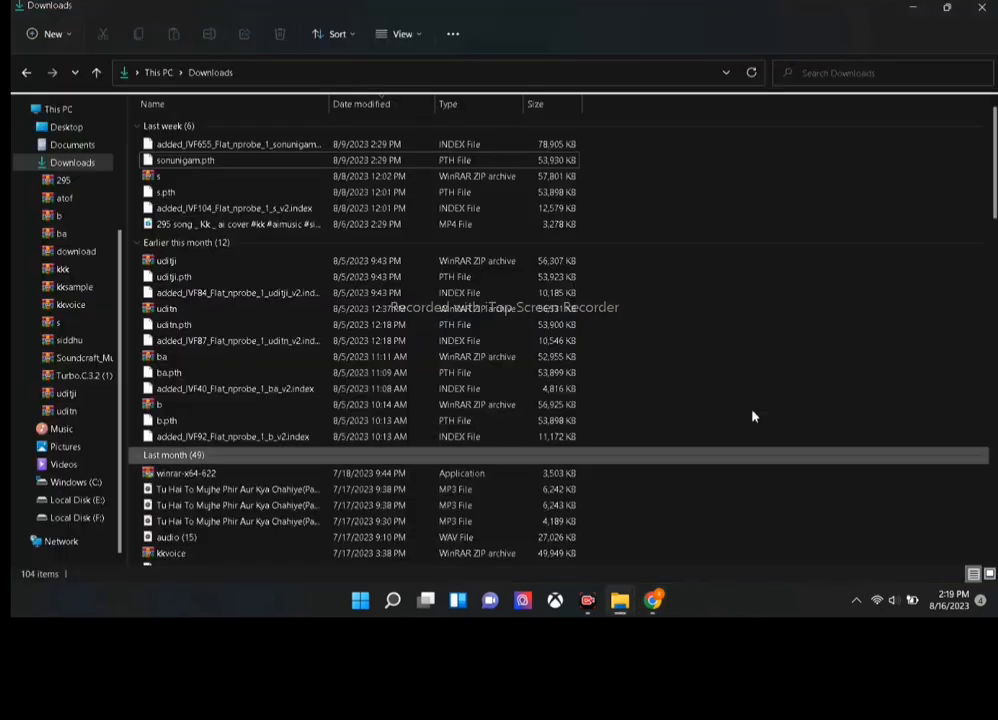
Compress sonunigam.pth and its index file into a sonunigam ZIP in Downloads, then go to Google Drive.
left_click(197, 163)
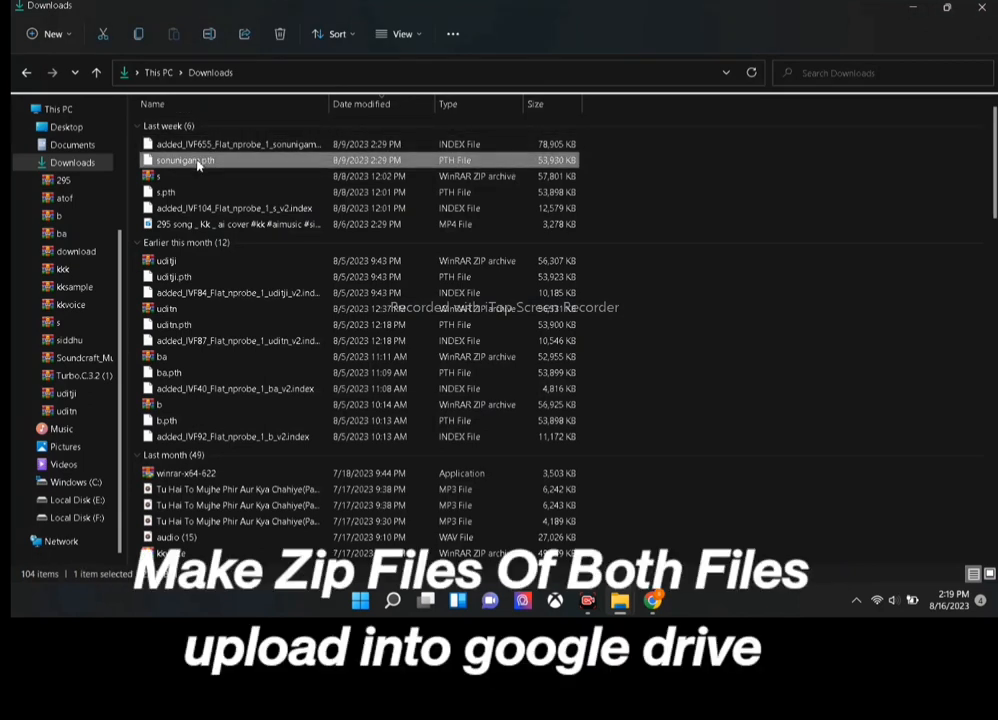
key("shift+Up")
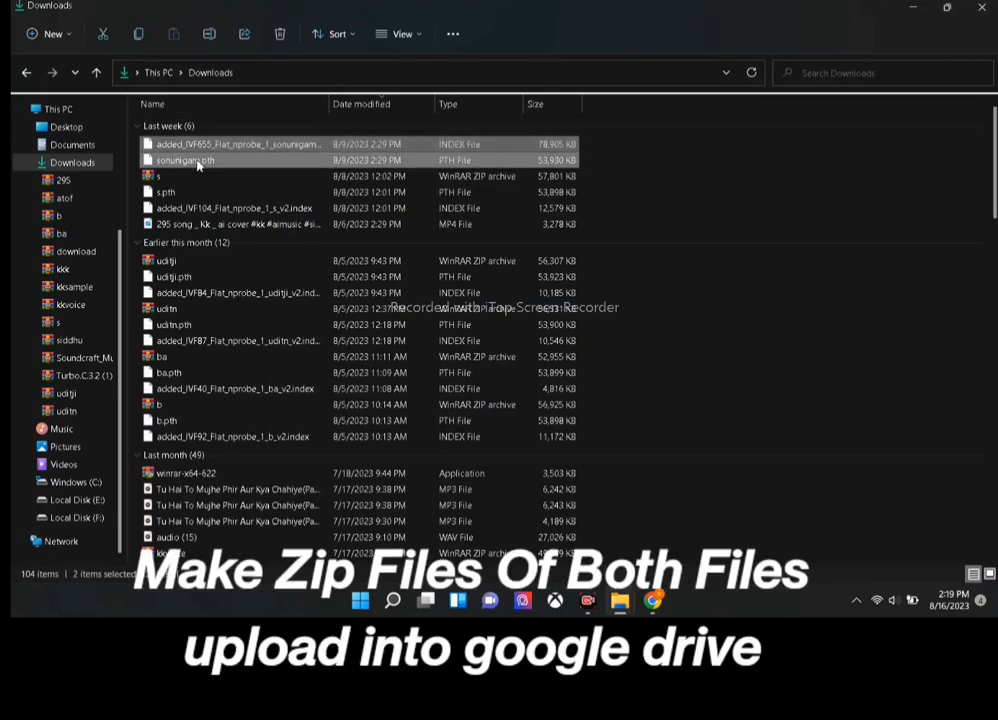
right_click(198, 165)
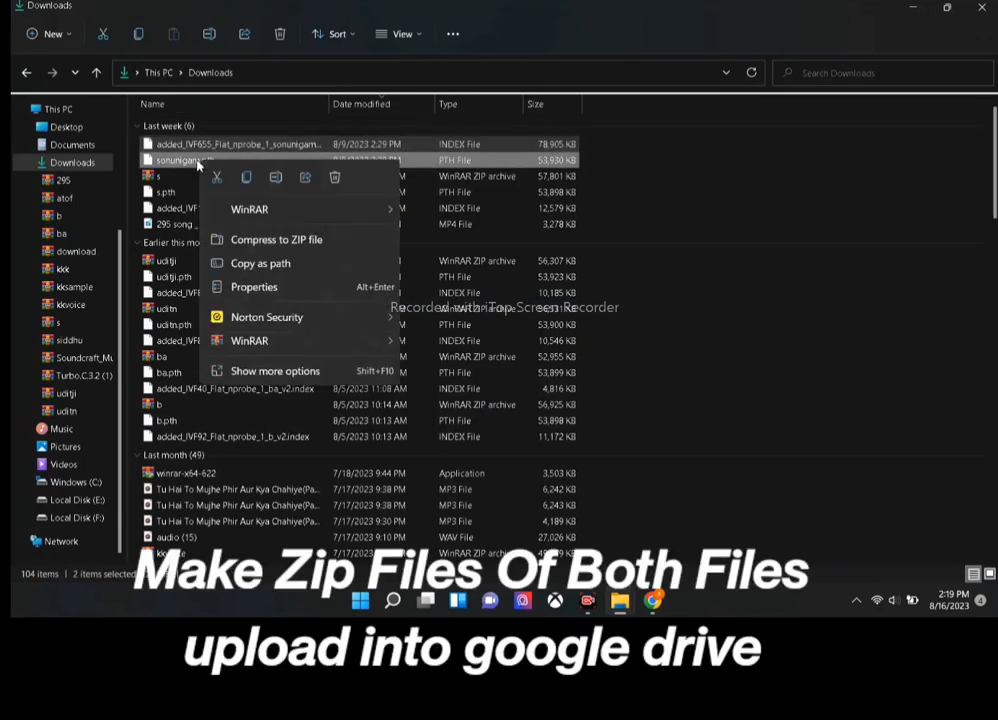
left_click(273, 242)
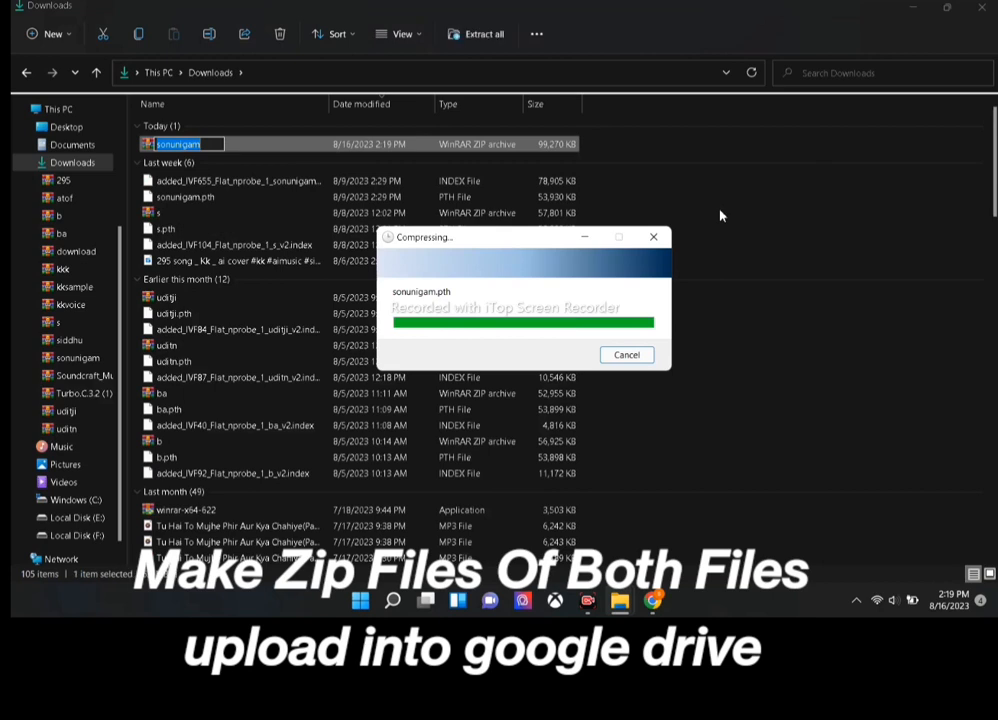
left_click(720, 215)
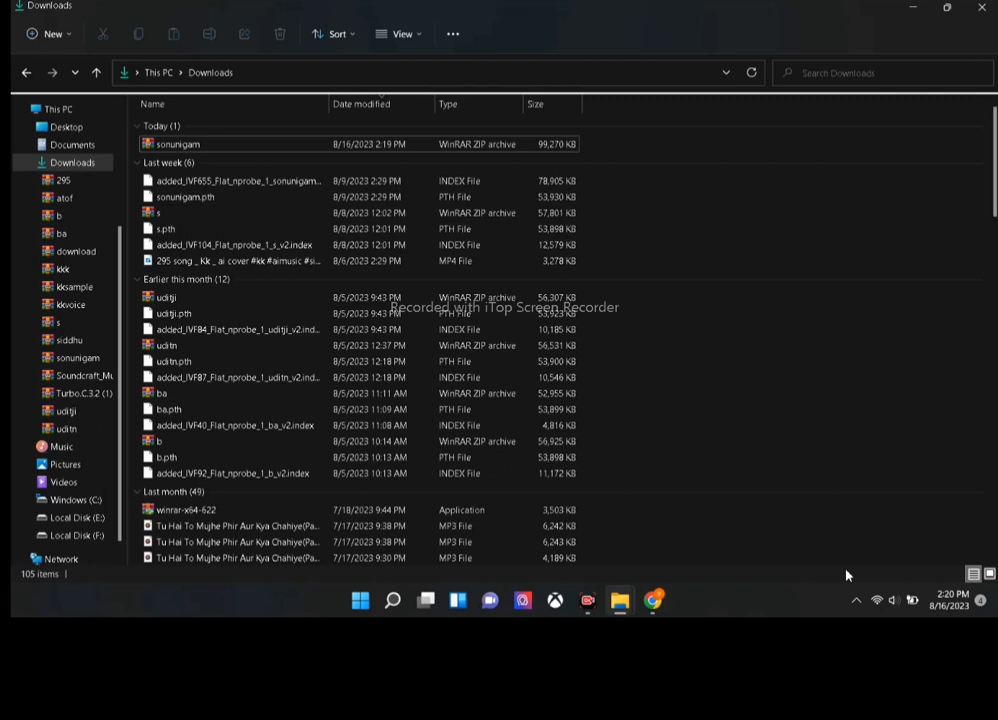
key("alt+Tab")
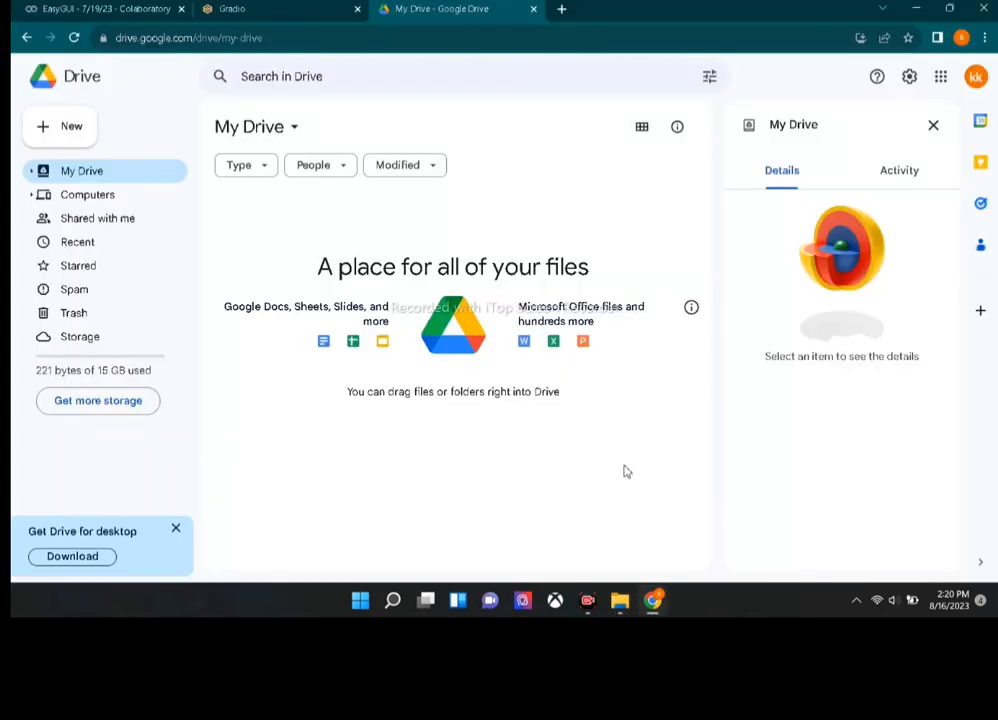
Upload the sonunigam zip archive from the Downloads folder to My Drive.
left_click(79, 134)
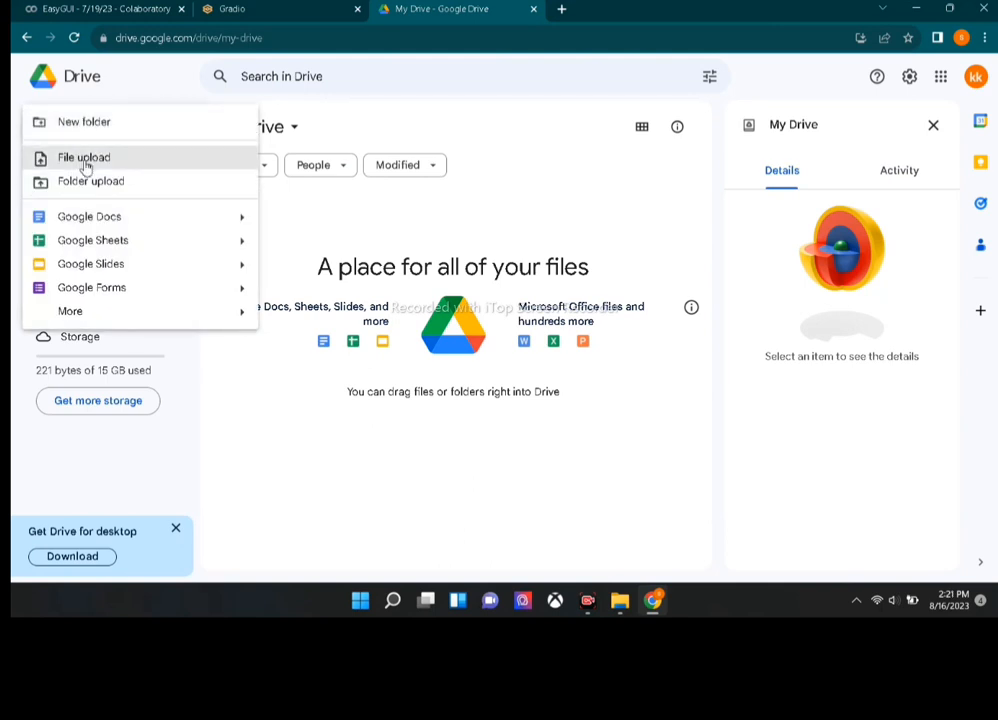
left_click(135, 161)
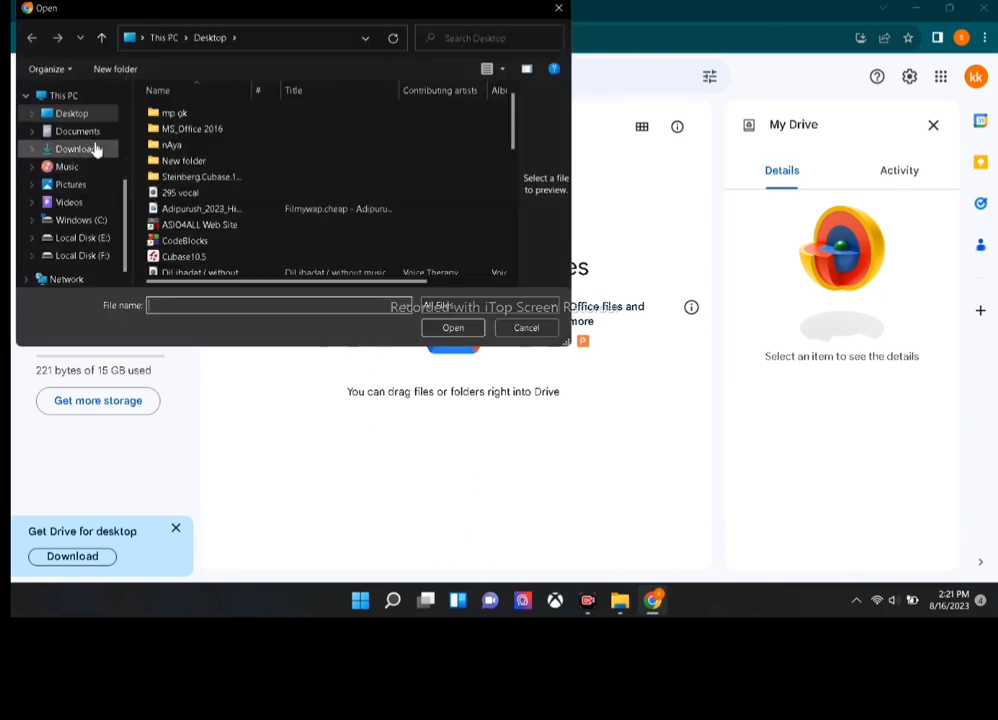
left_click(87, 150)
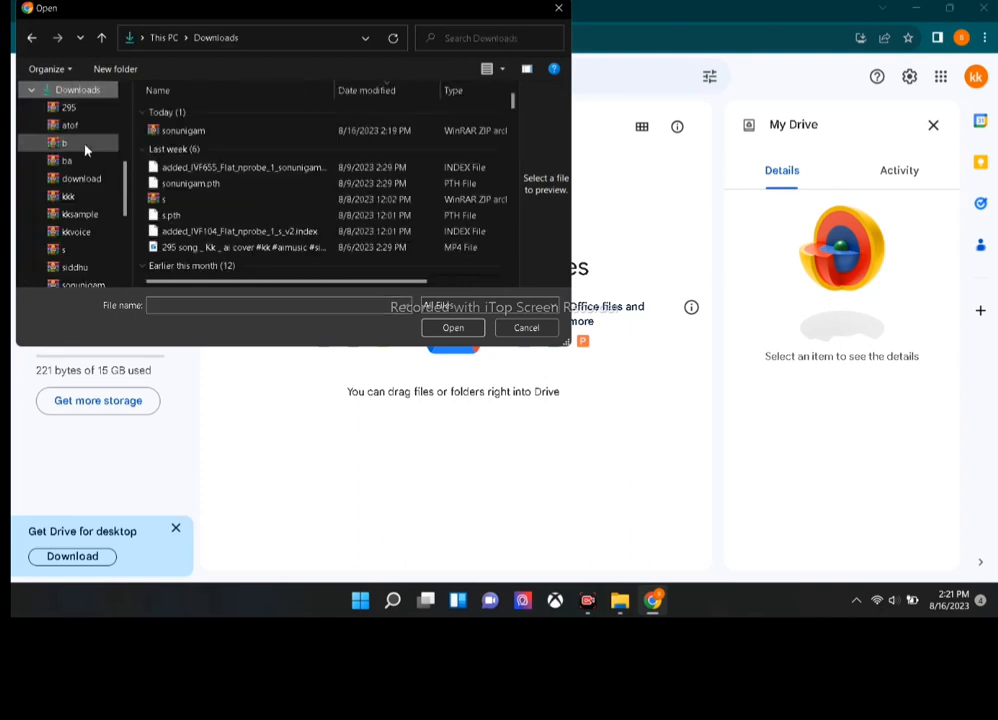
left_click(162, 132)
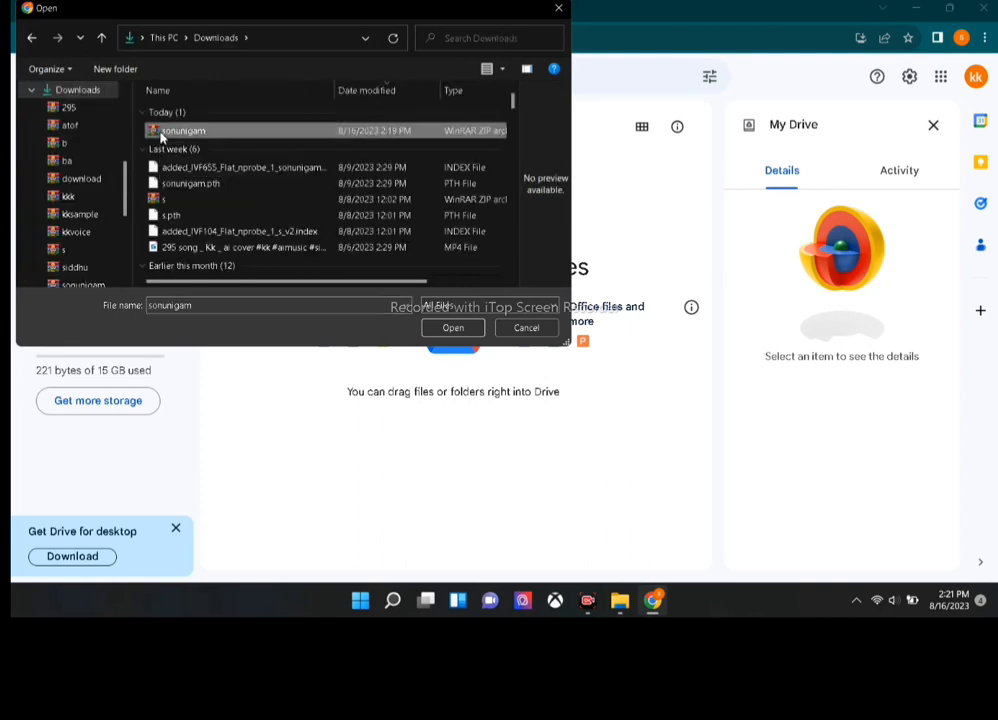
left_click(453, 329)
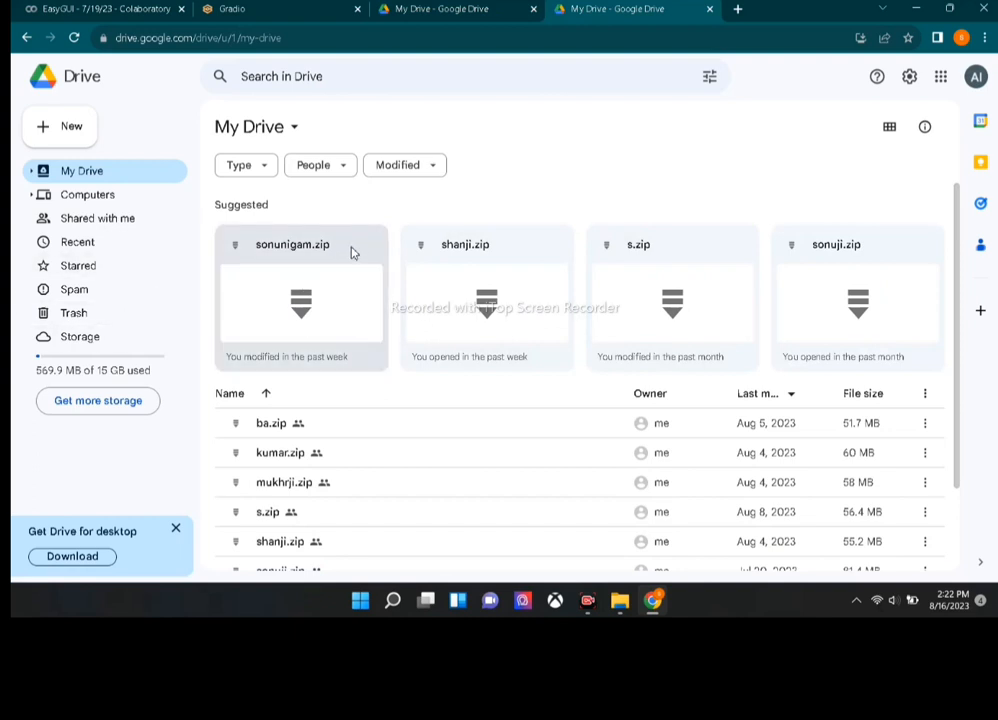
Copy the sonunigam.zip share link and set General access to Anyone with the link.
right_click(351, 253)
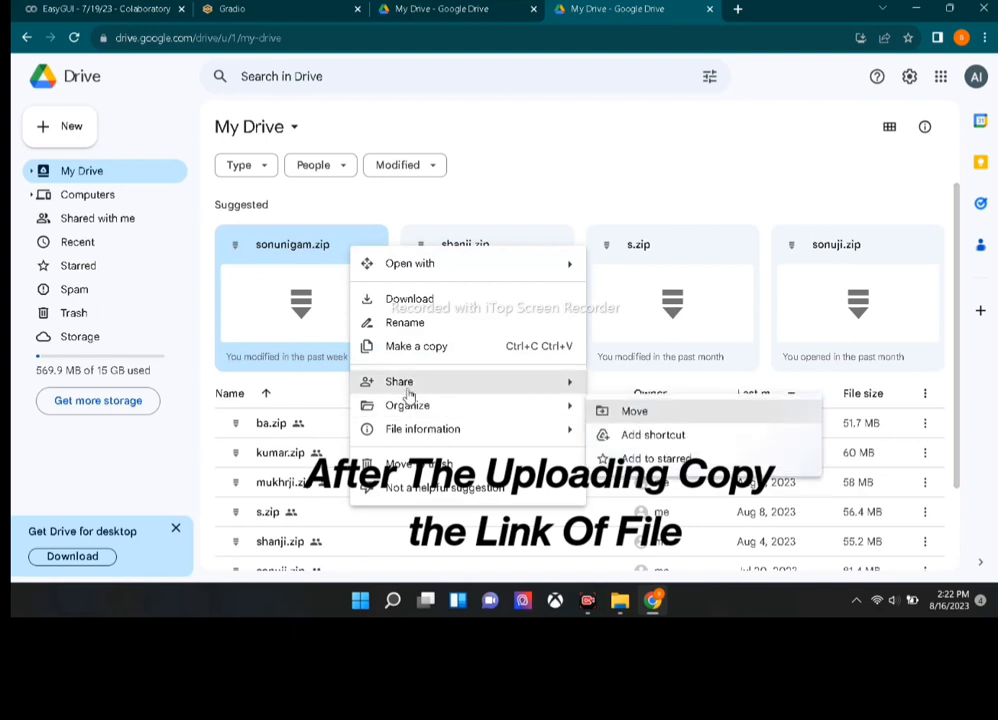
mouse_move(408, 392)
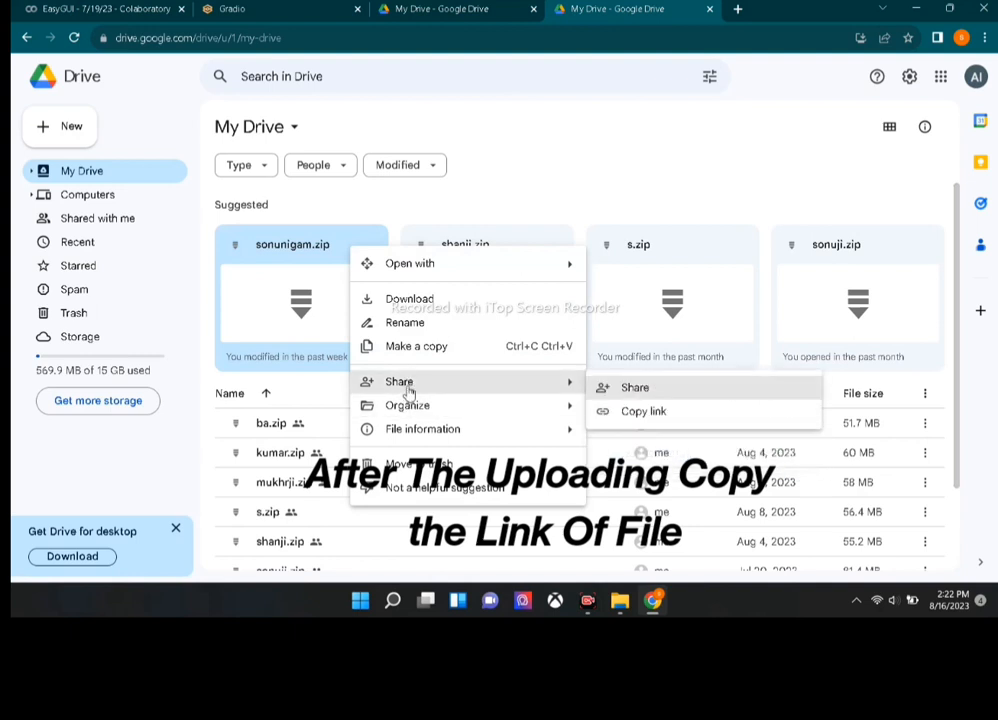
left_click(622, 419)
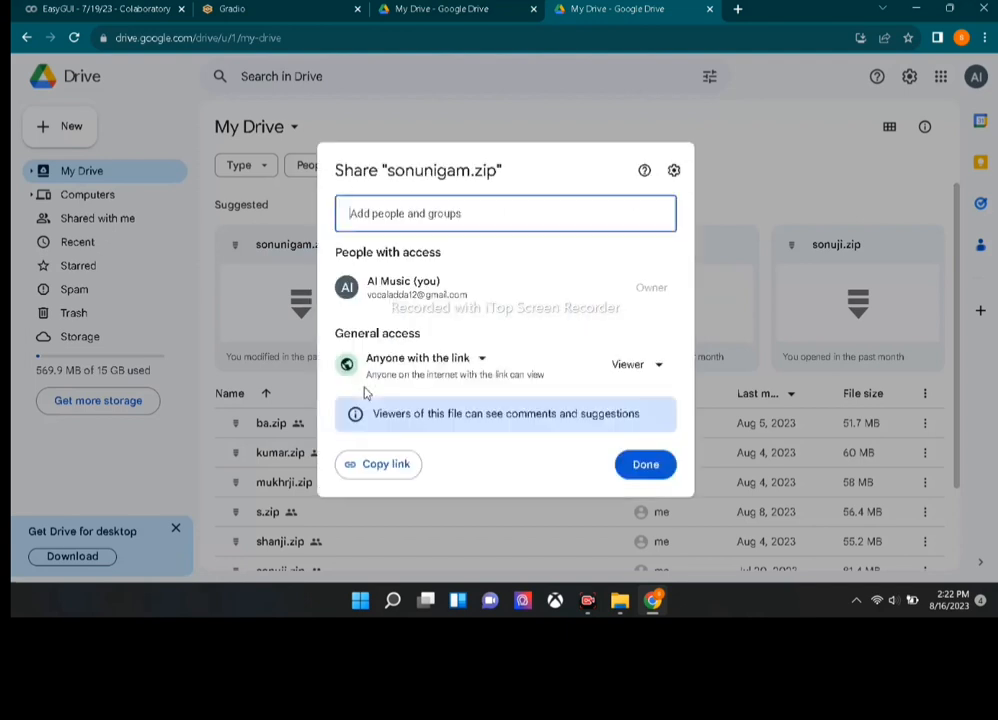
left_click(479, 360)
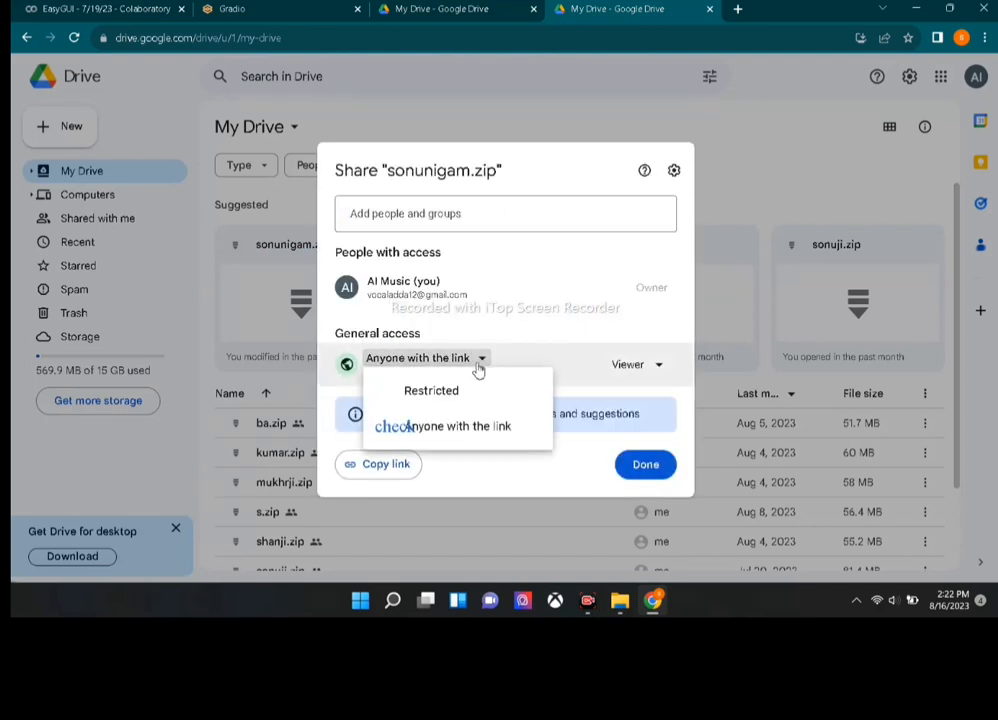
left_click(447, 442)
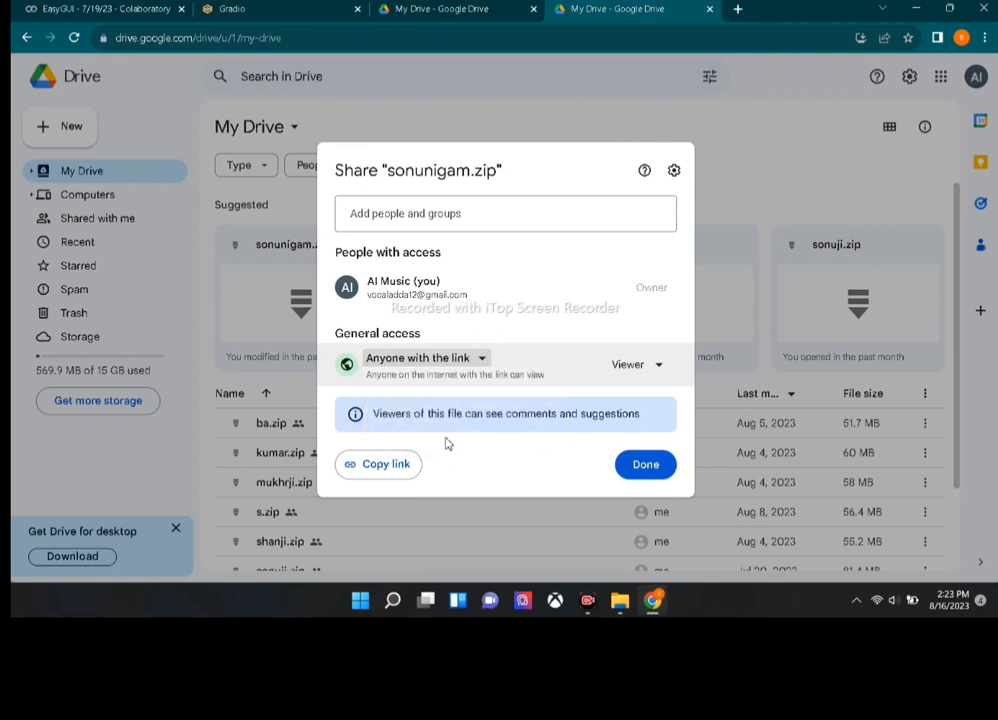
left_click(643, 465)
mouse_move(642, 462)
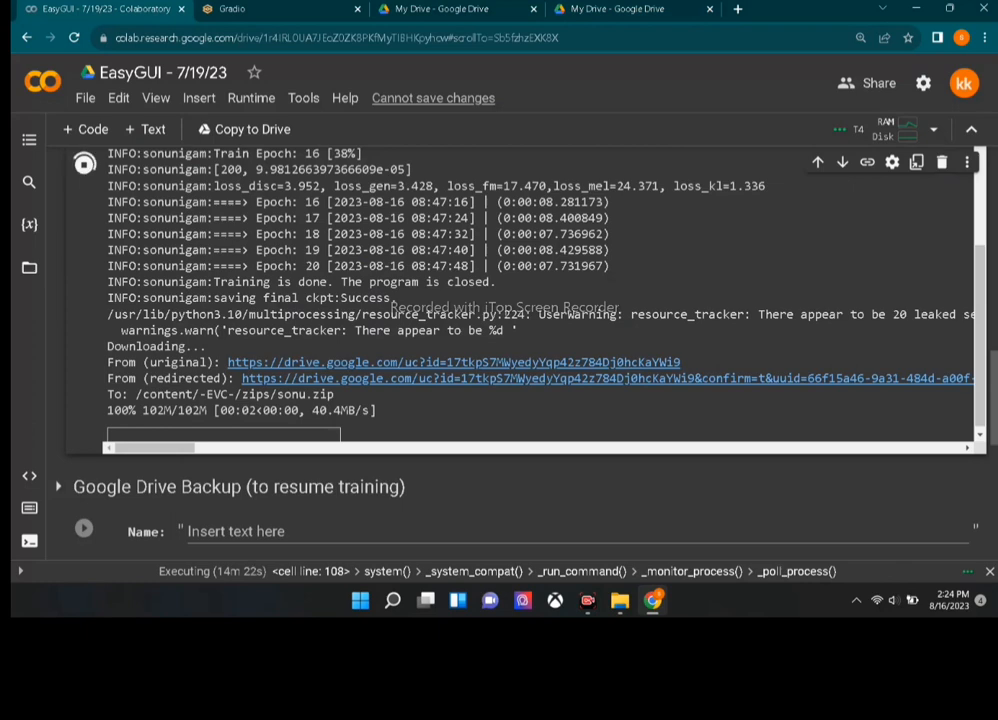
Disconnect and delete the Colab runtime, then clear the old training log output.
scroll(990, 298, "up", 3)
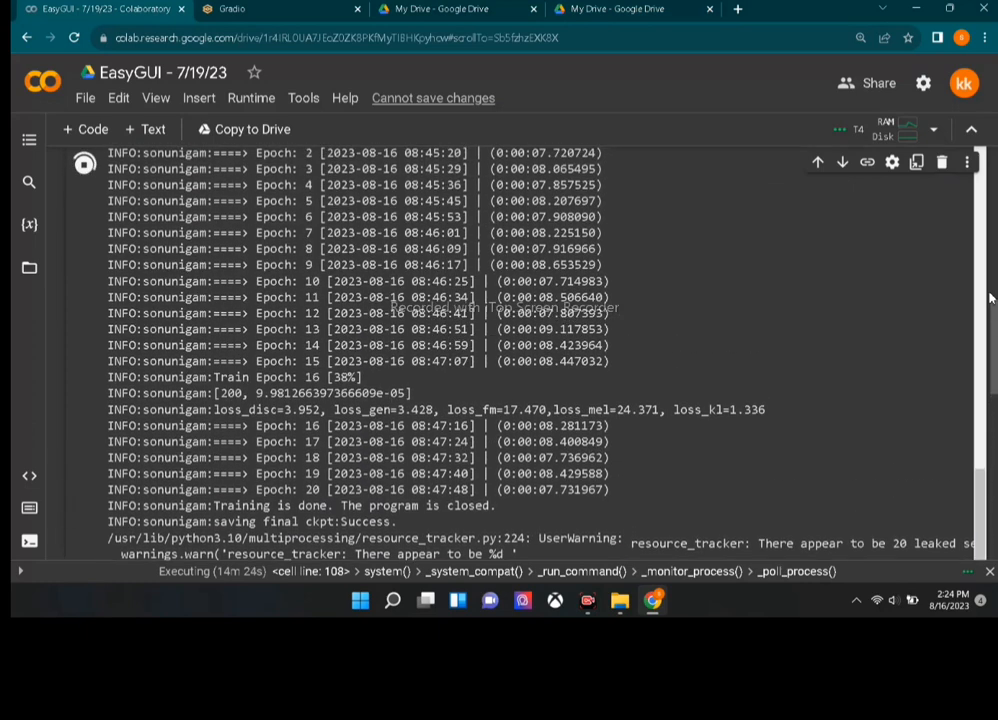
scroll(990, 298, "up", 3)
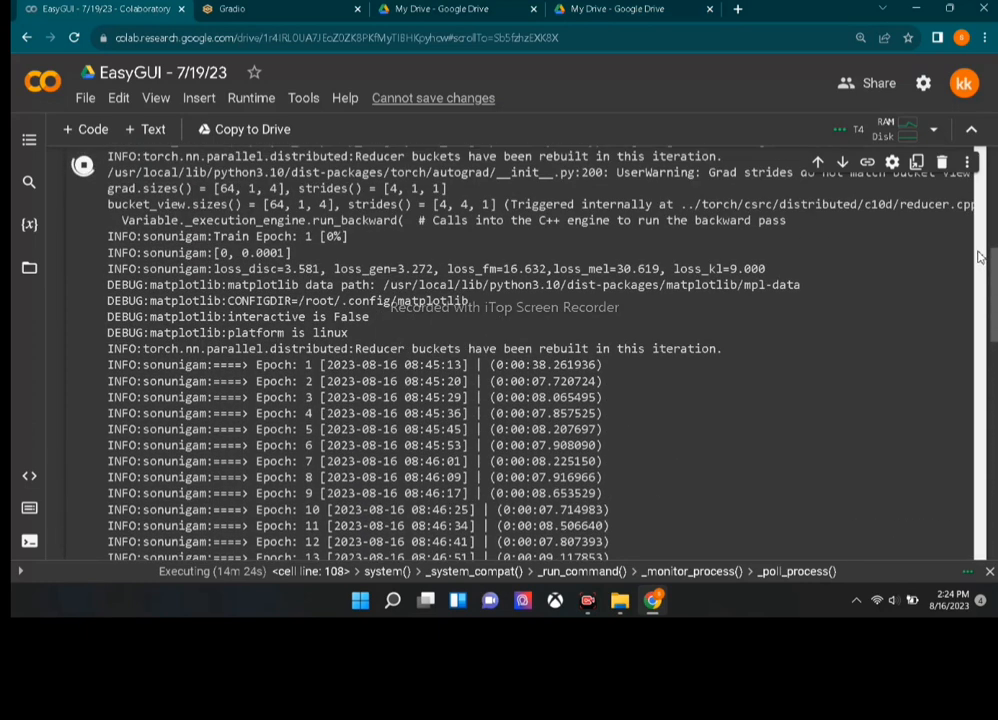
left_click(264, 103)
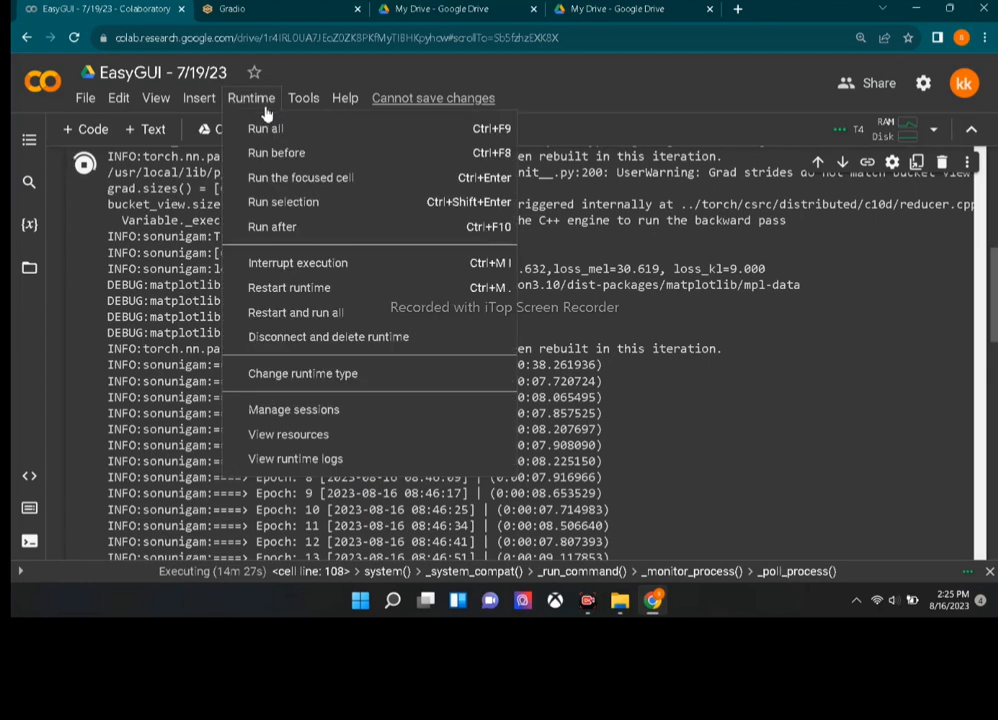
left_click(305, 340)
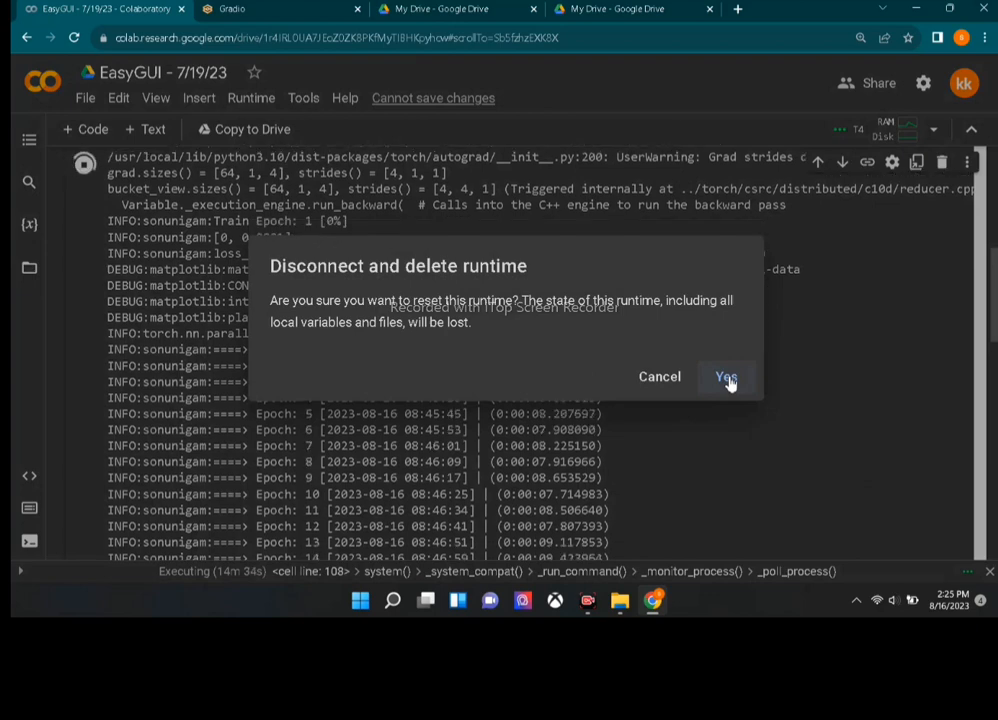
left_click(727, 379)
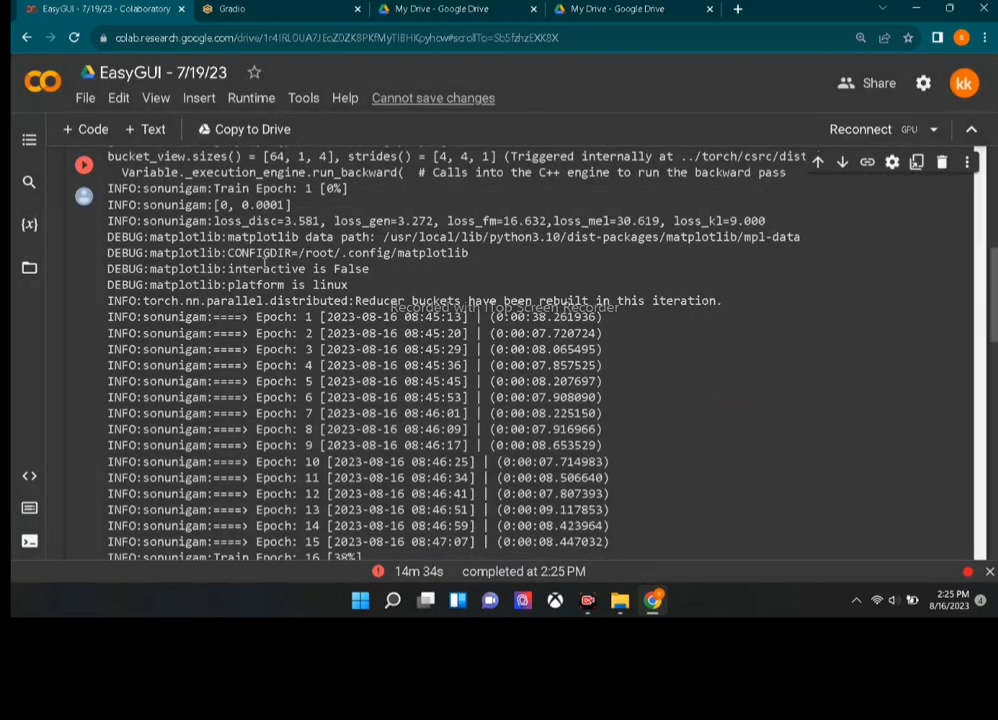
left_click(83, 196)
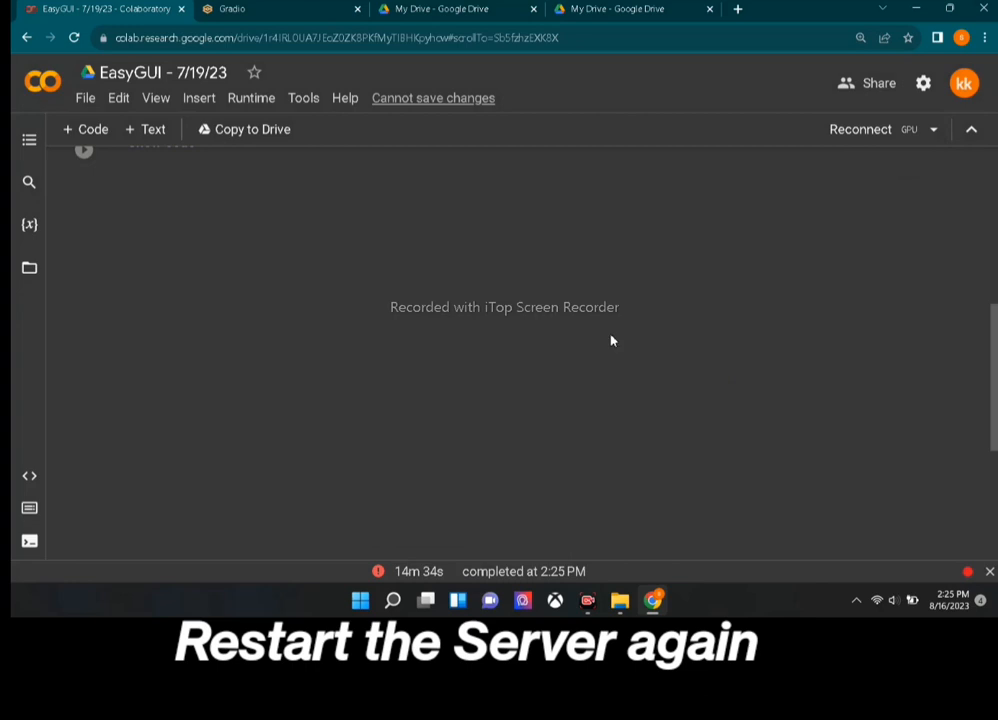
Rerun the public URL cell, pass the reCAPTCHA, and open the new gradio.live link.
scroll(84, 235, "up", 5)
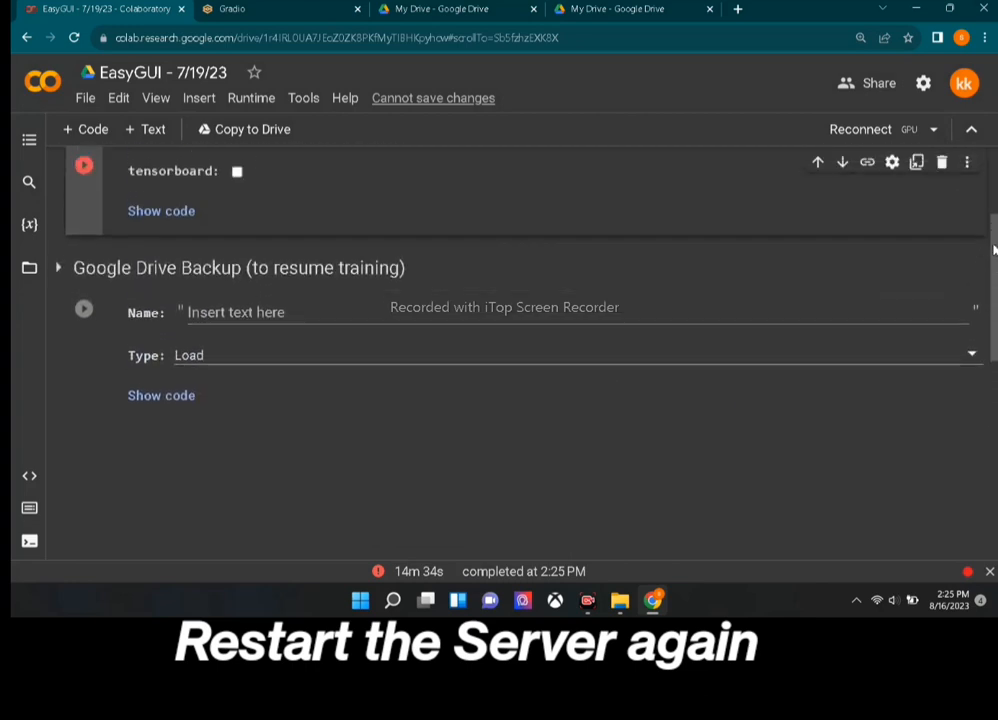
left_click(84, 230)
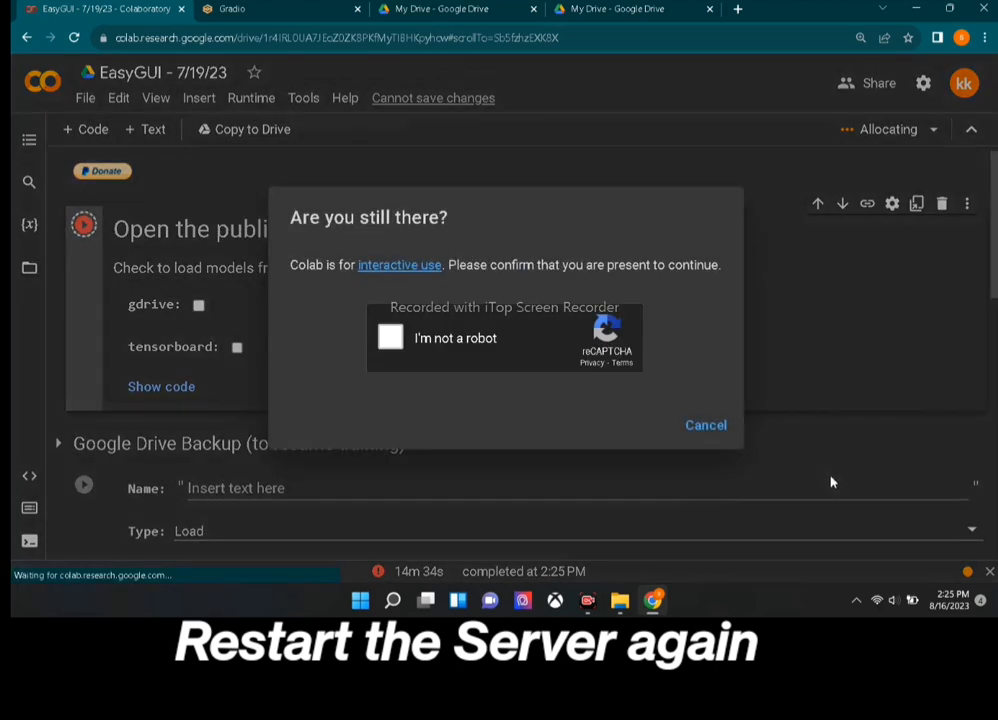
left_click(392, 340)
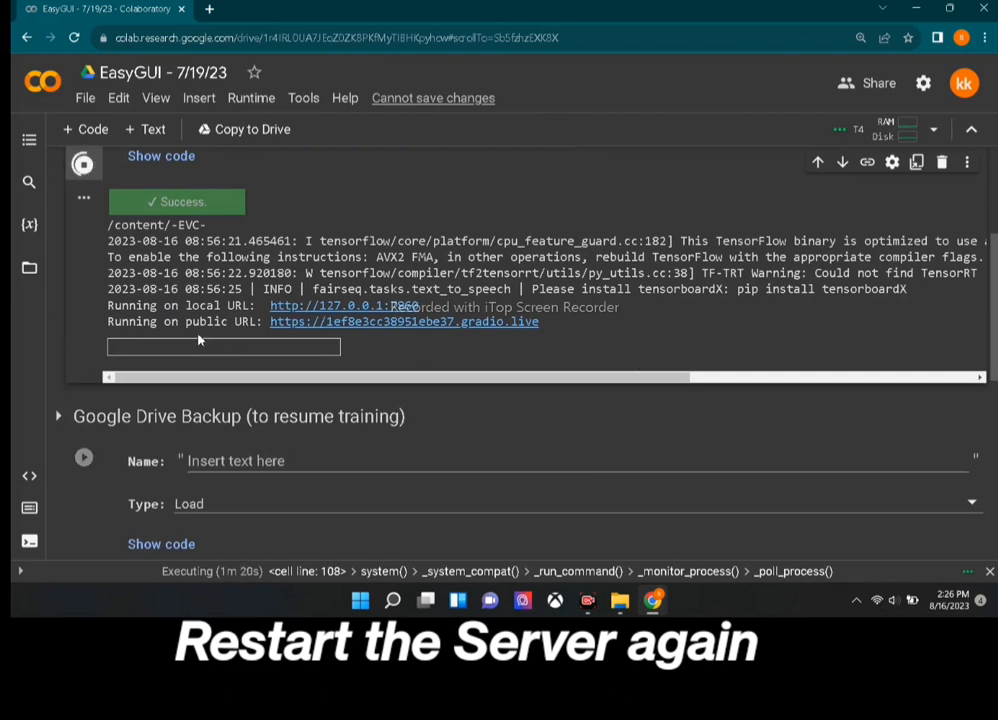
left_click(490, 322)
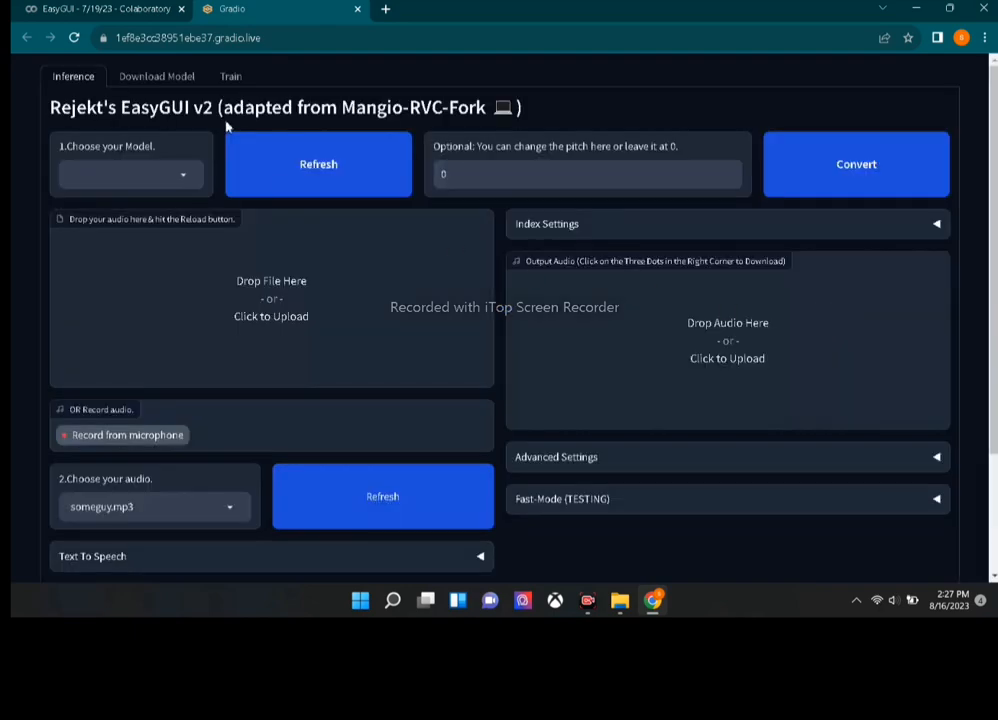
In Download Model, paste the Drive model URL, name it S, and download it.
left_click(232, 77)
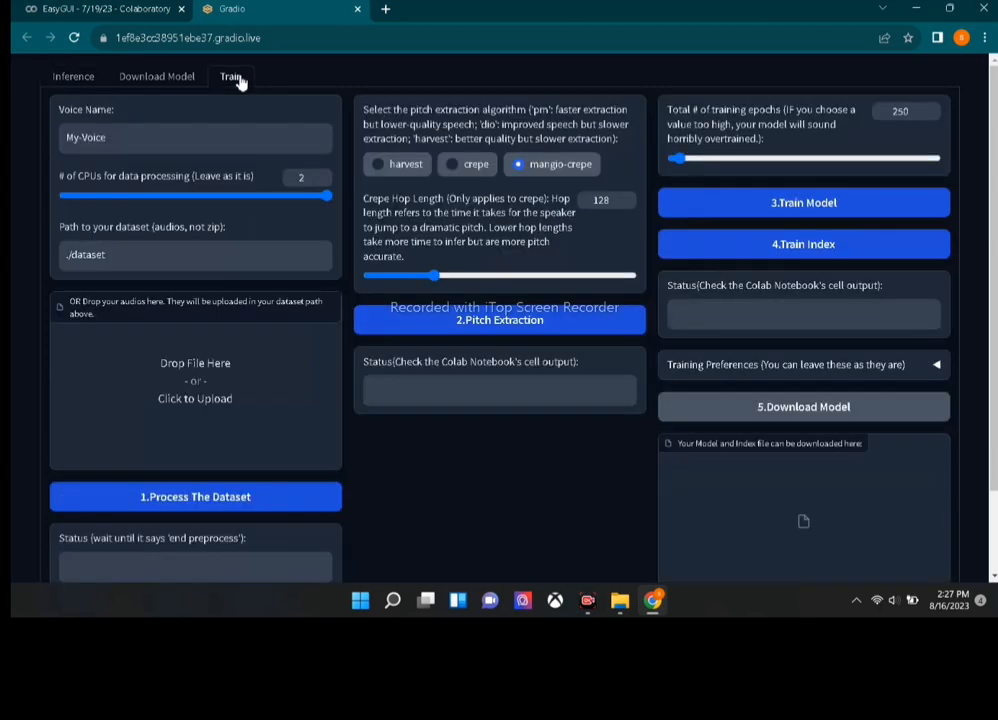
left_click(180, 85)
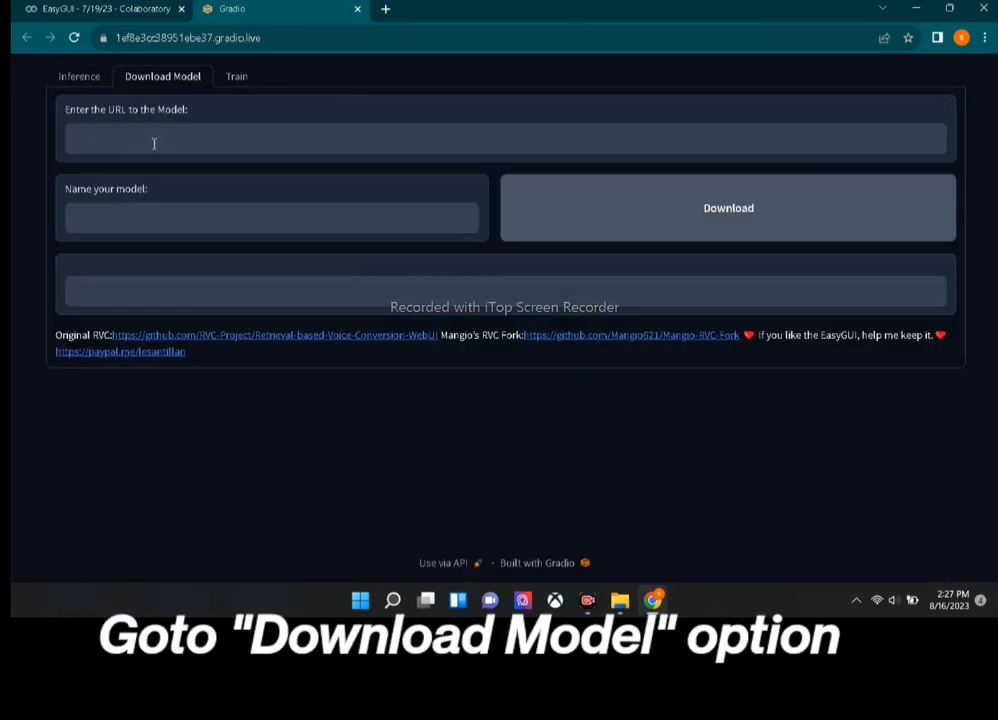
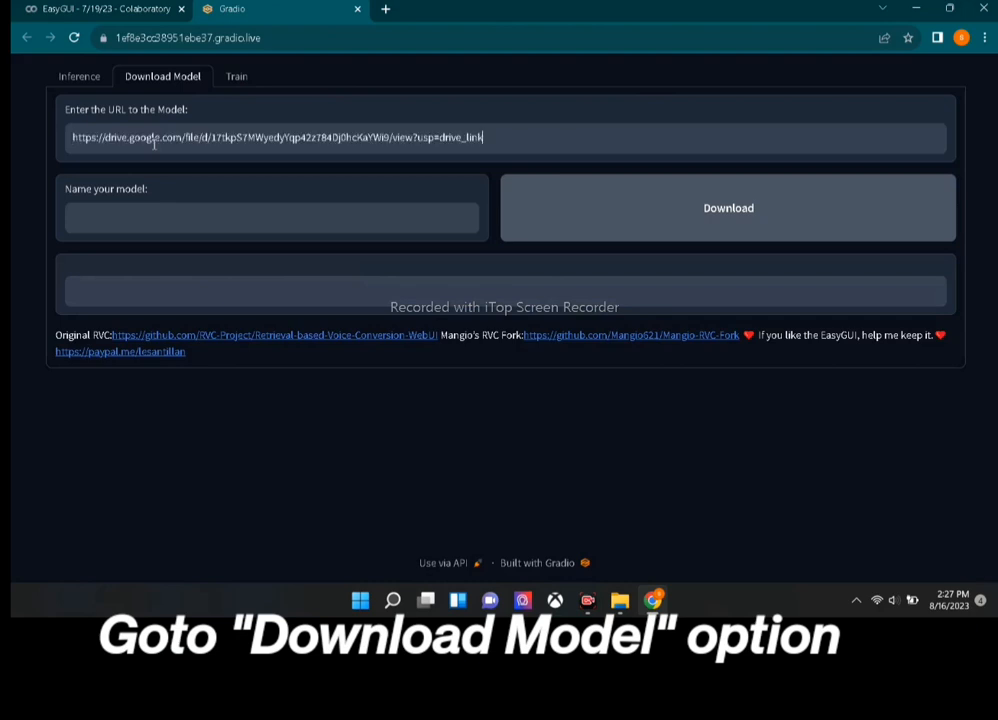
left_click(155, 212)
type("s")
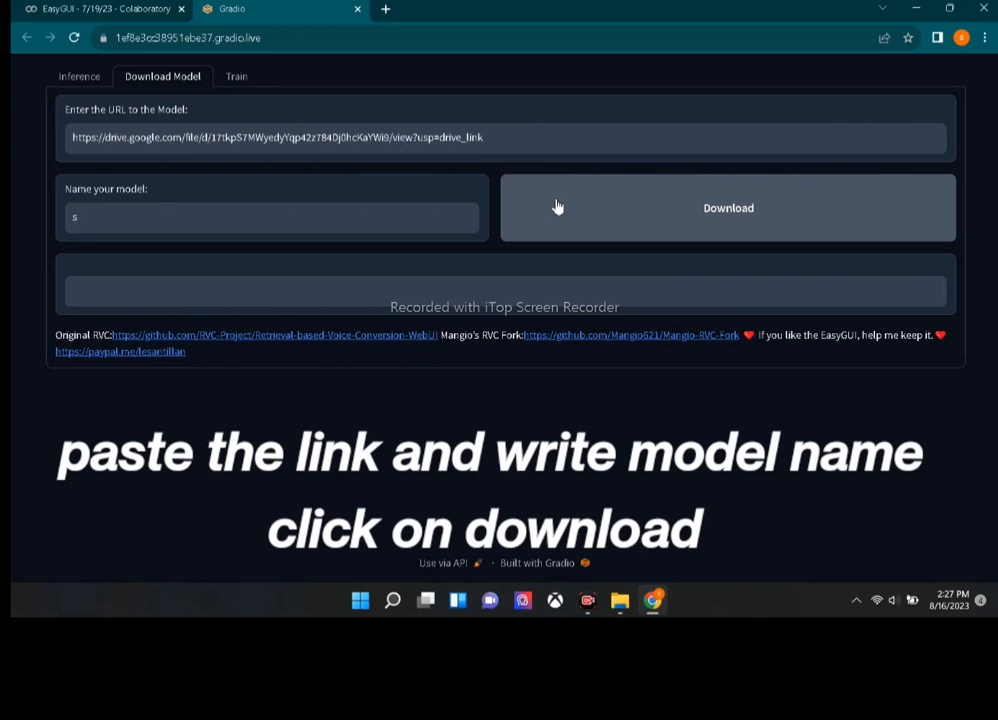
type("S")
left_click(566, 216)
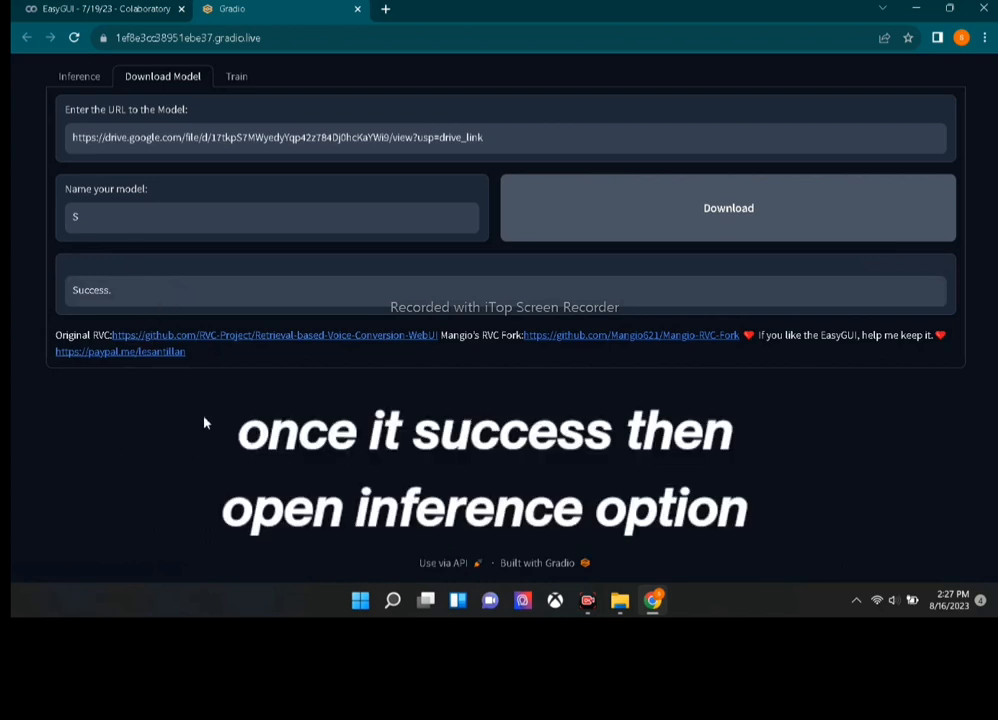
On the inference page, refresh the model list and select the S.pth voice model.
left_click(63, 84)
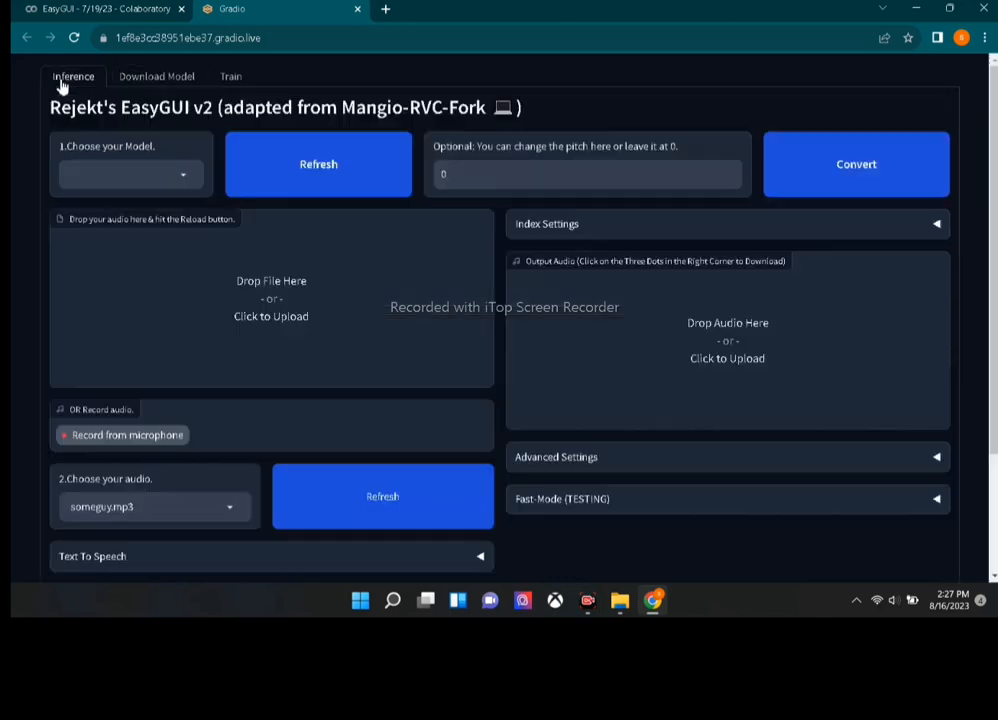
left_click(337, 178)
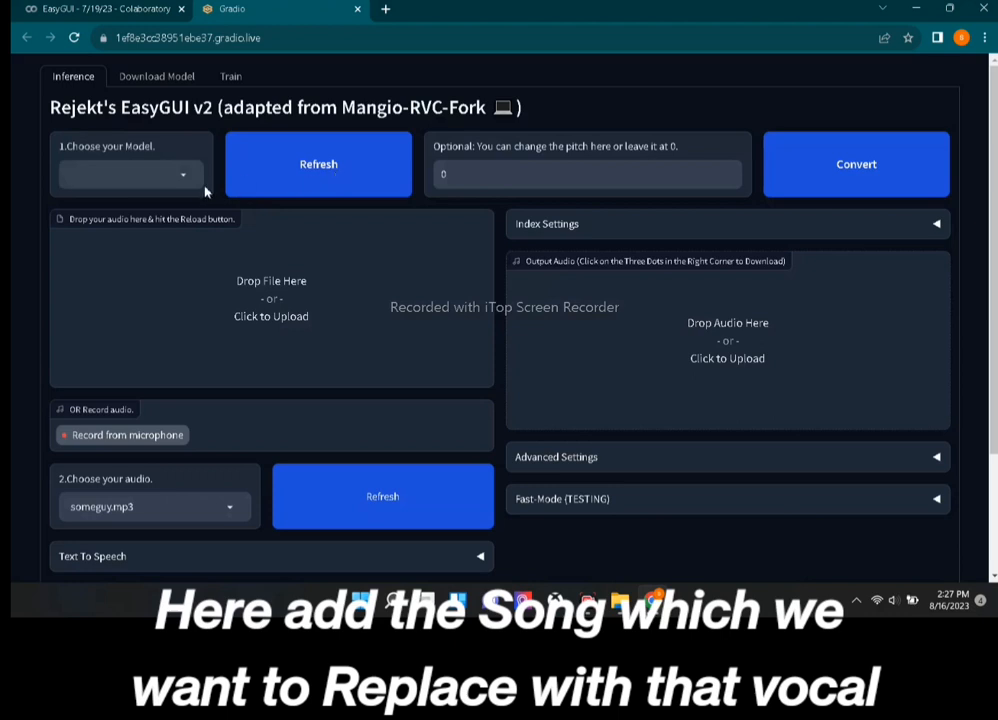
left_click(166, 182)
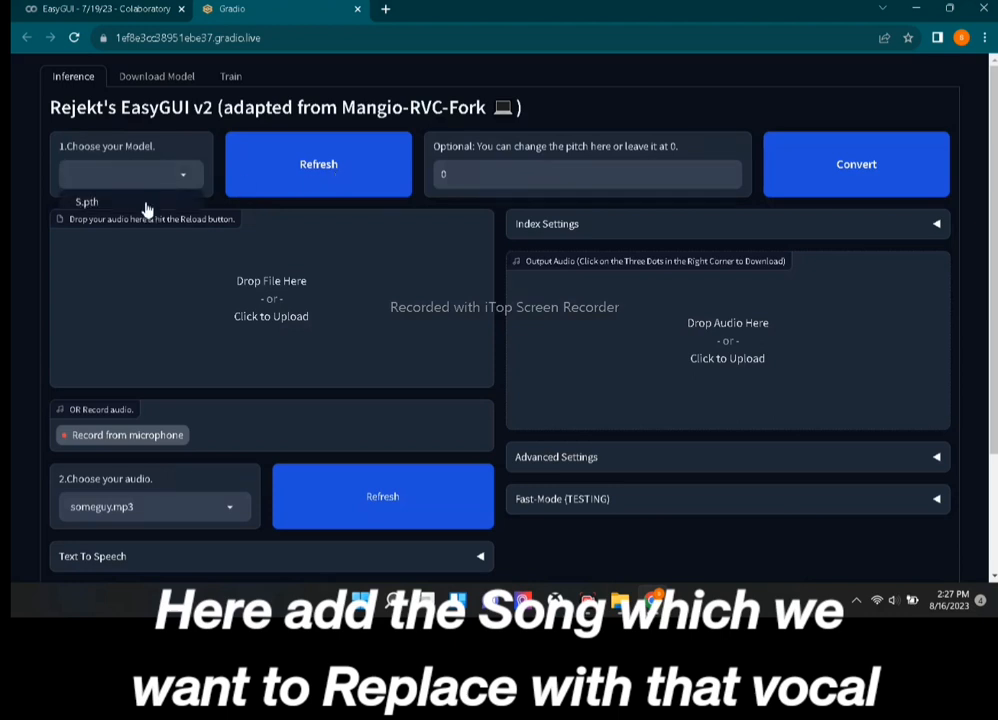
left_click(145, 207)
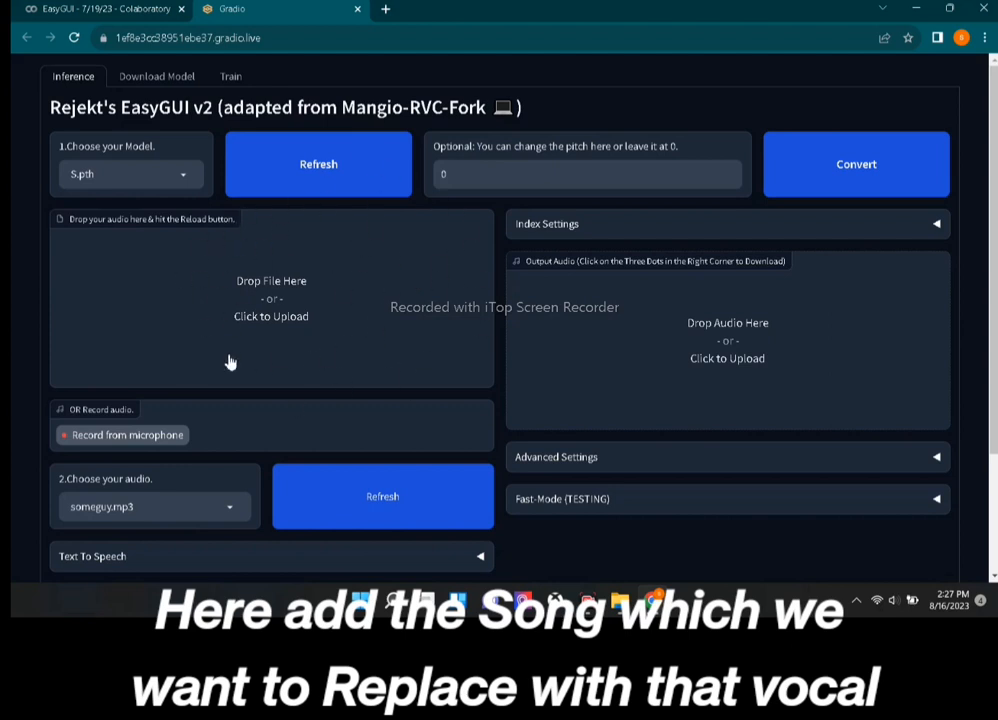
Upload jane.mp3 and refresh the audio list so it becomes the input song.
left_click(222, 307)
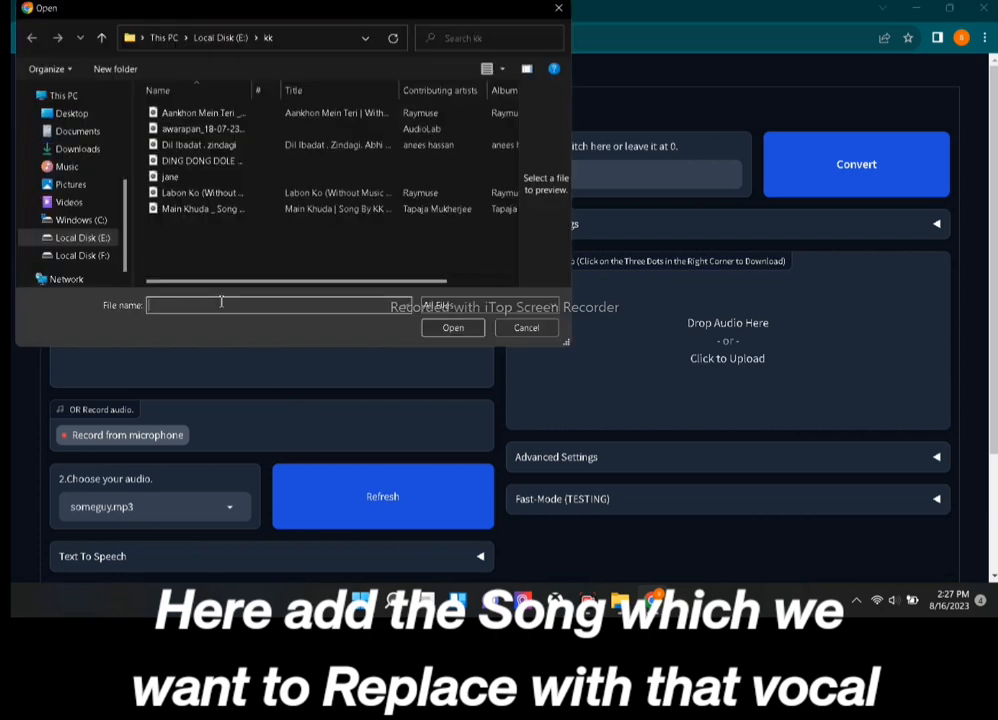
left_click(165, 177)
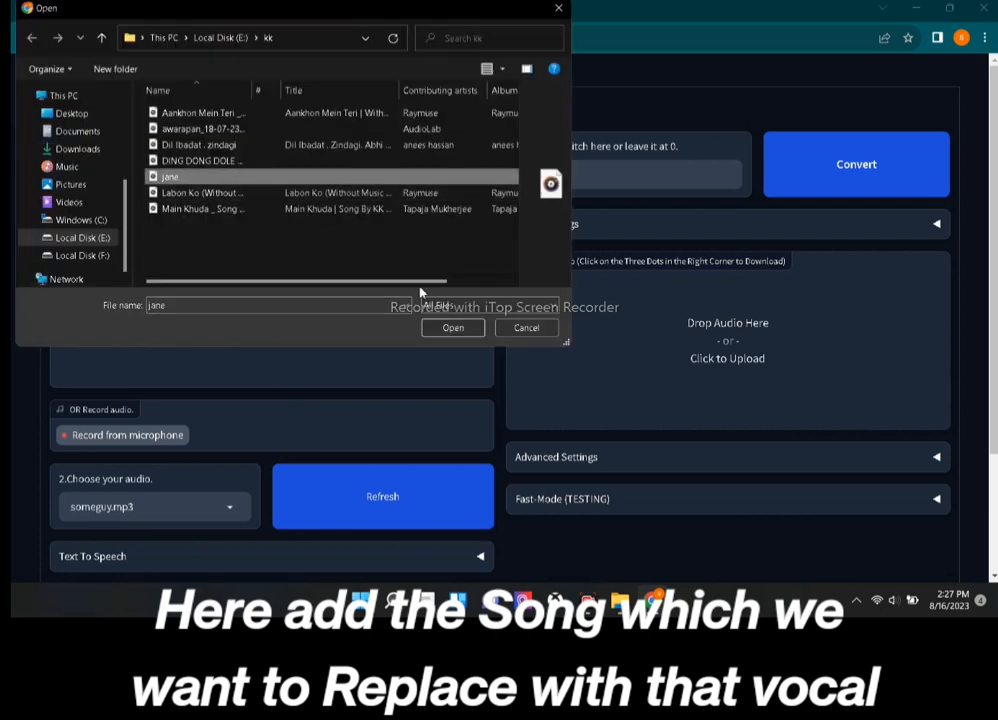
left_click(455, 328)
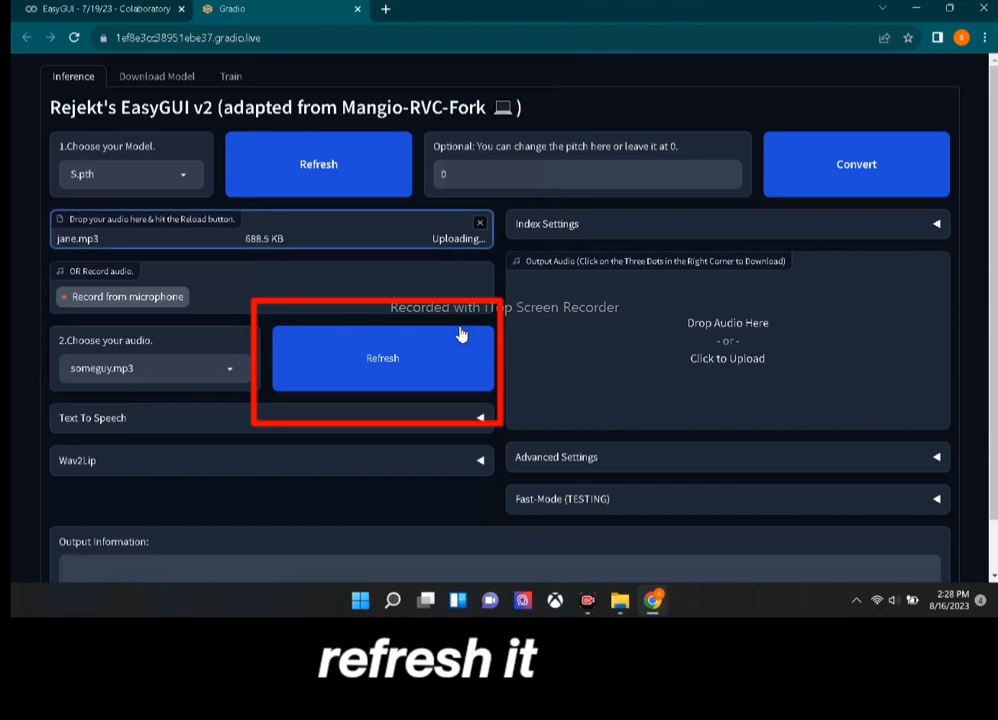
left_click(461, 340)
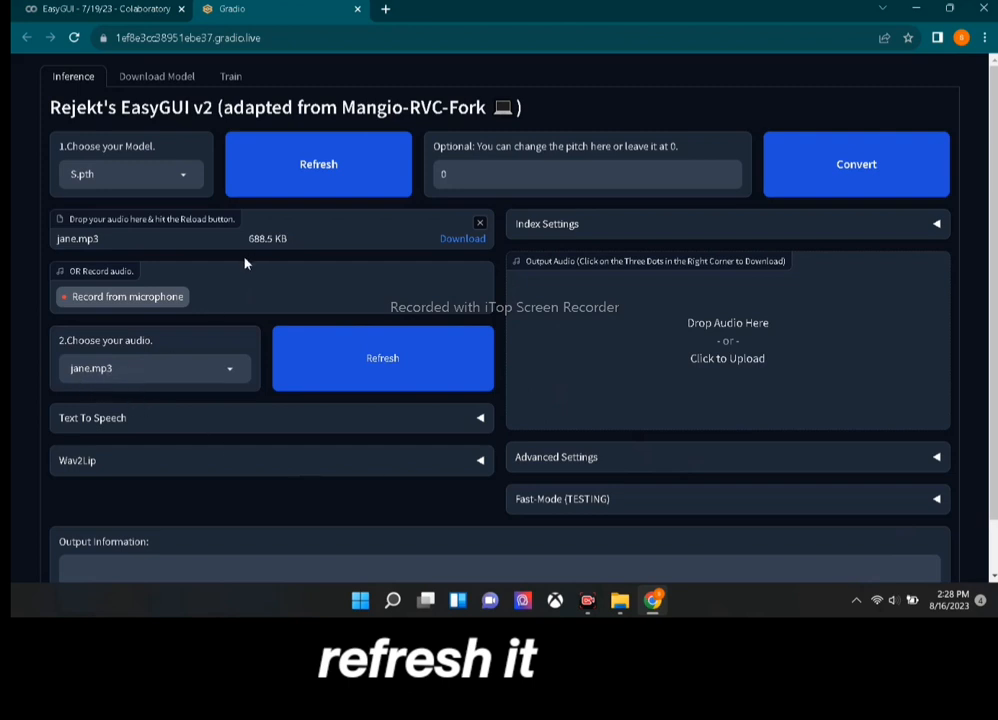
Convert jane.mp3 with the S.pth voice and open the 0:28 output track's options menu.
left_click(805, 184)
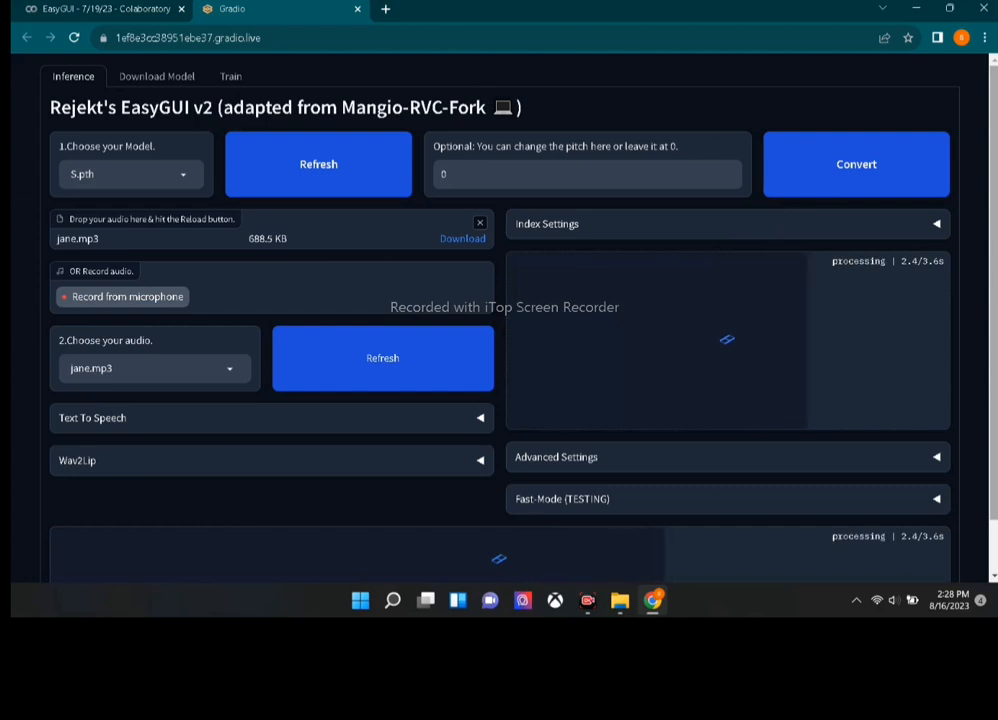
scroll(860, 232, "down", 1)
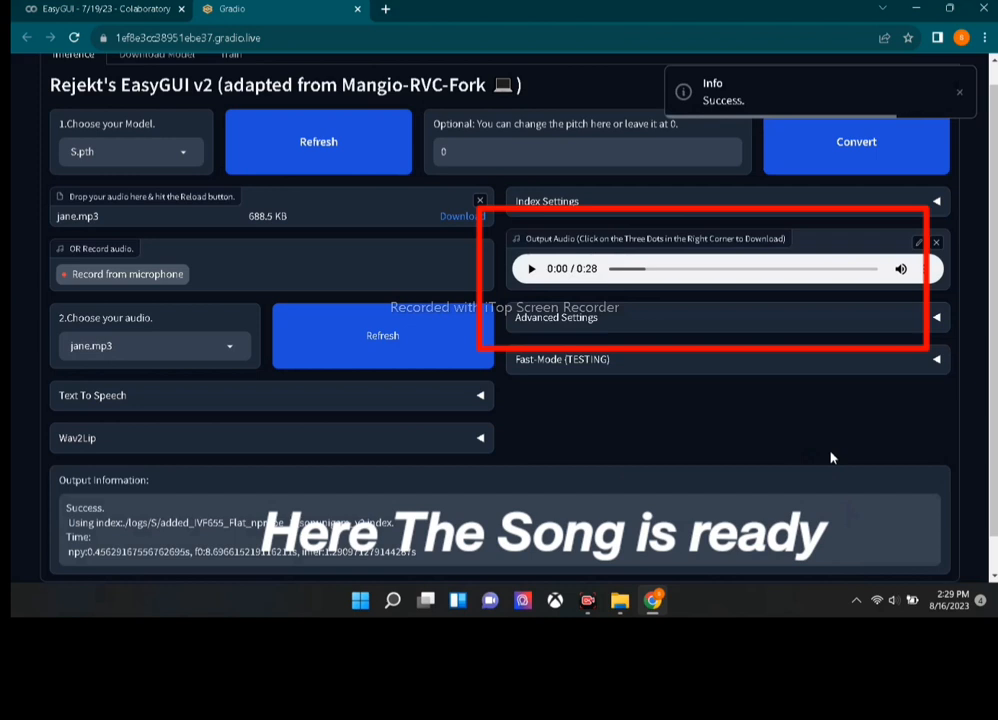
left_click(927, 270)
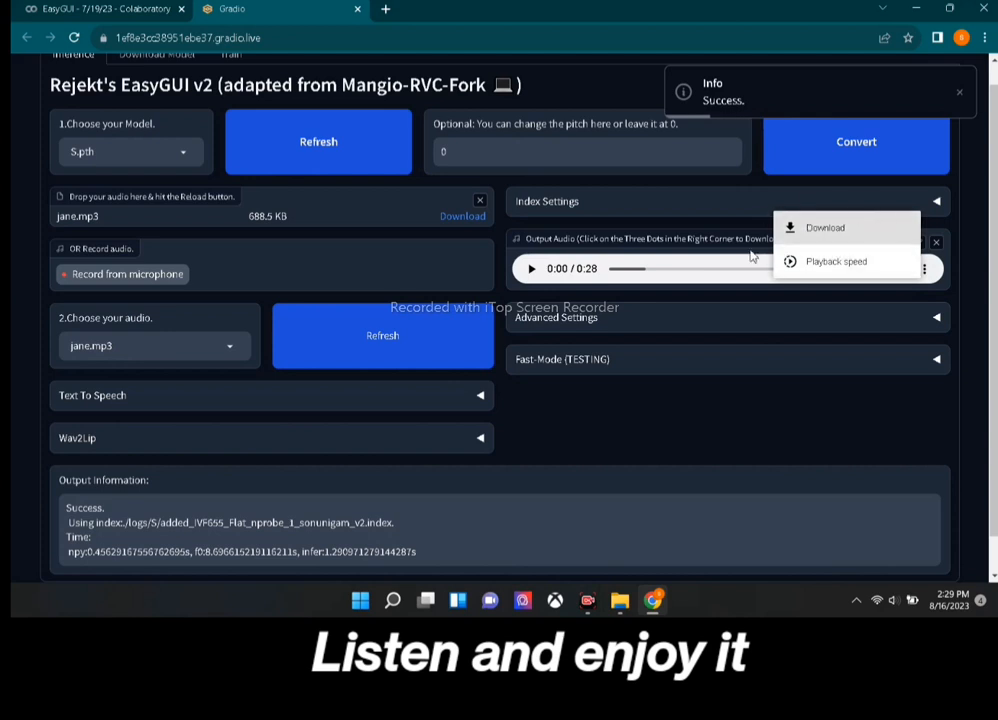